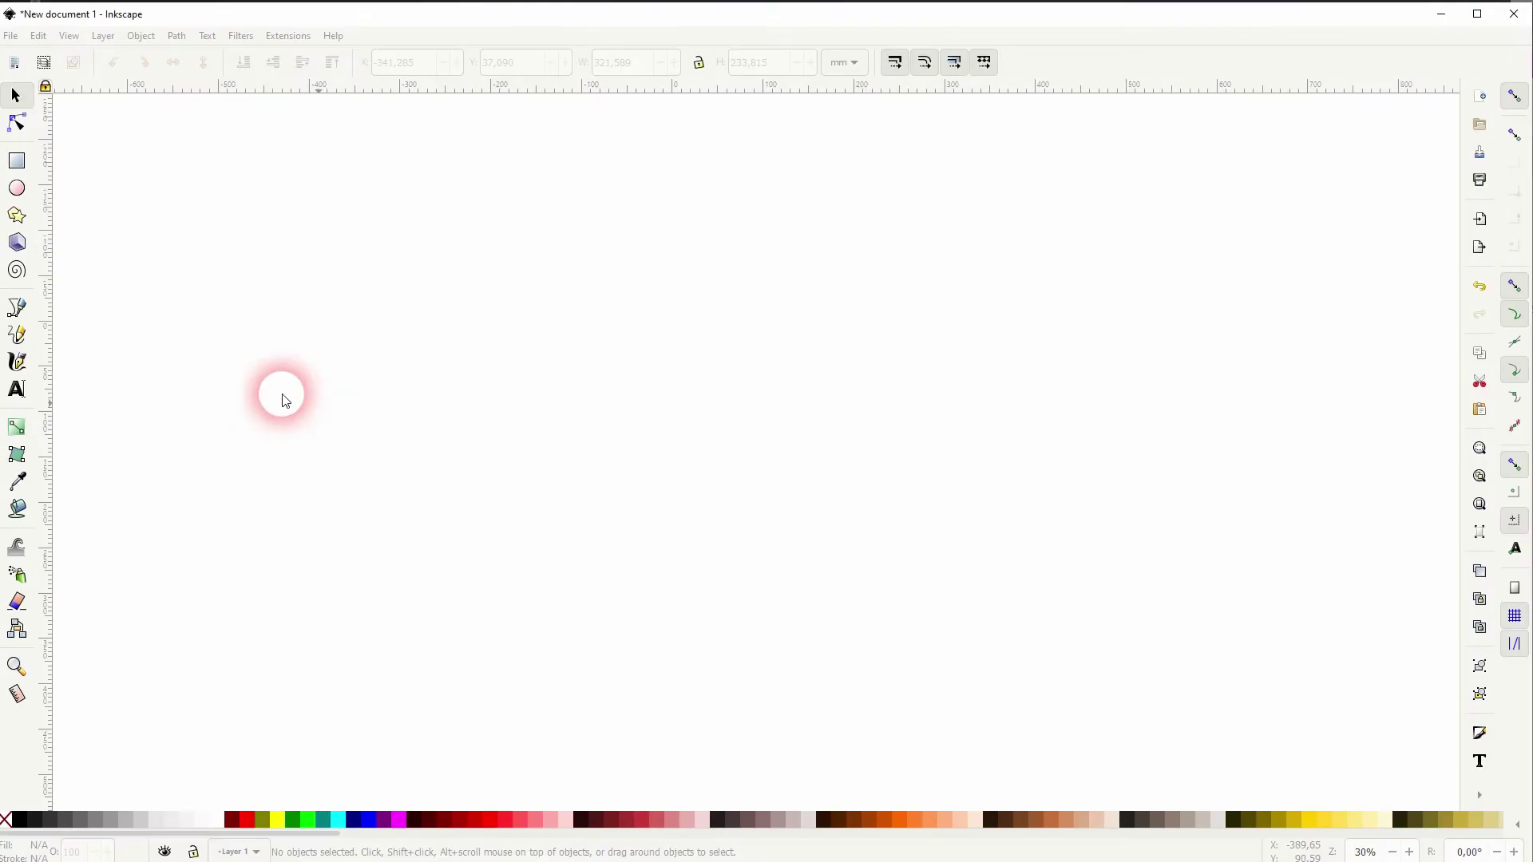
Step: Draw a straight horizontal two-node line with the Bezier pen
click(18, 307)
click(315, 382)
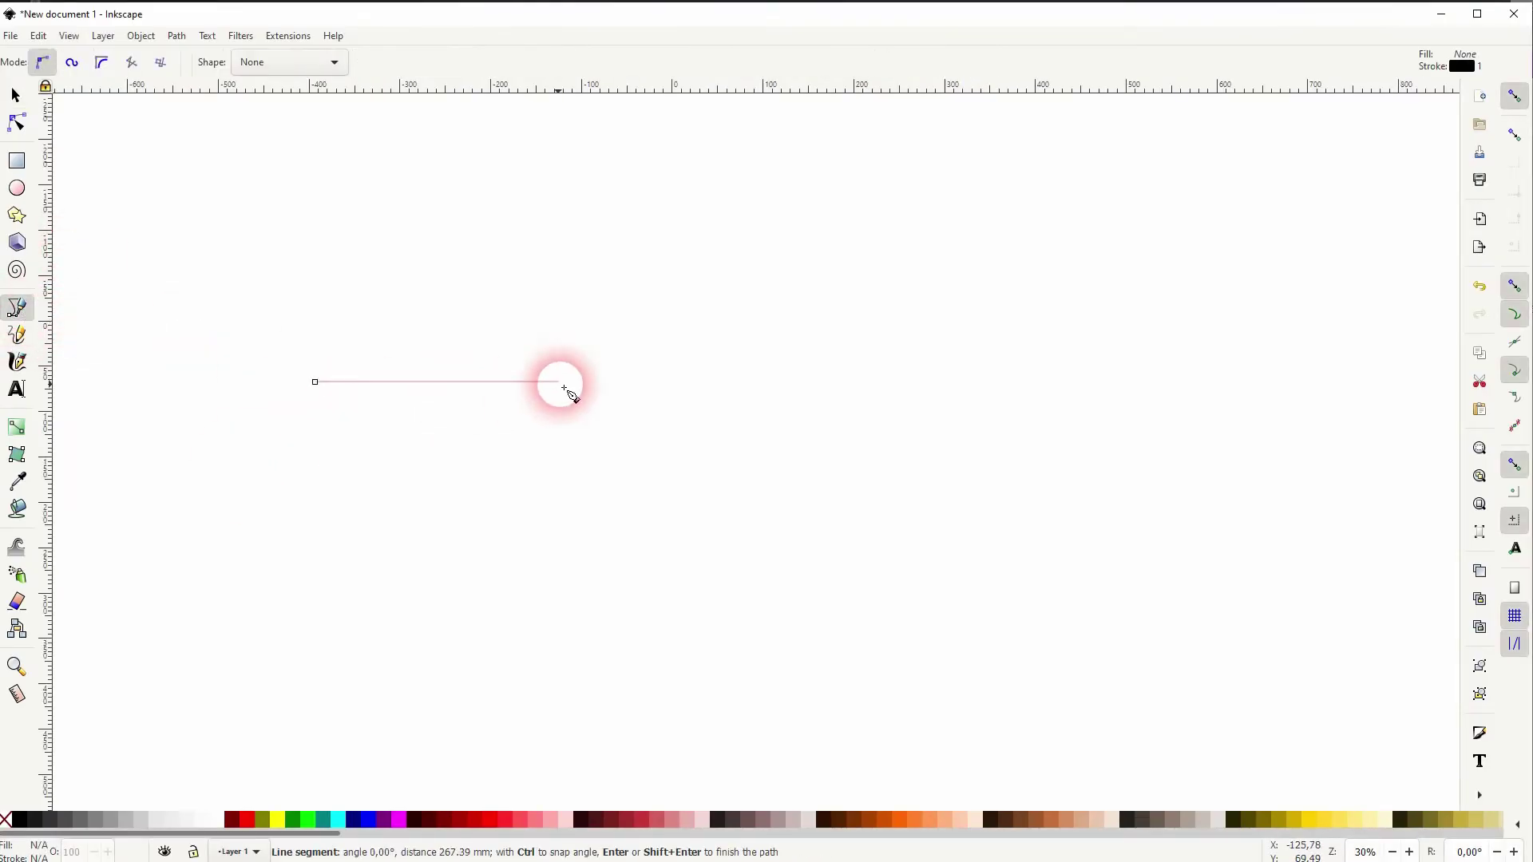
click(489, 391)
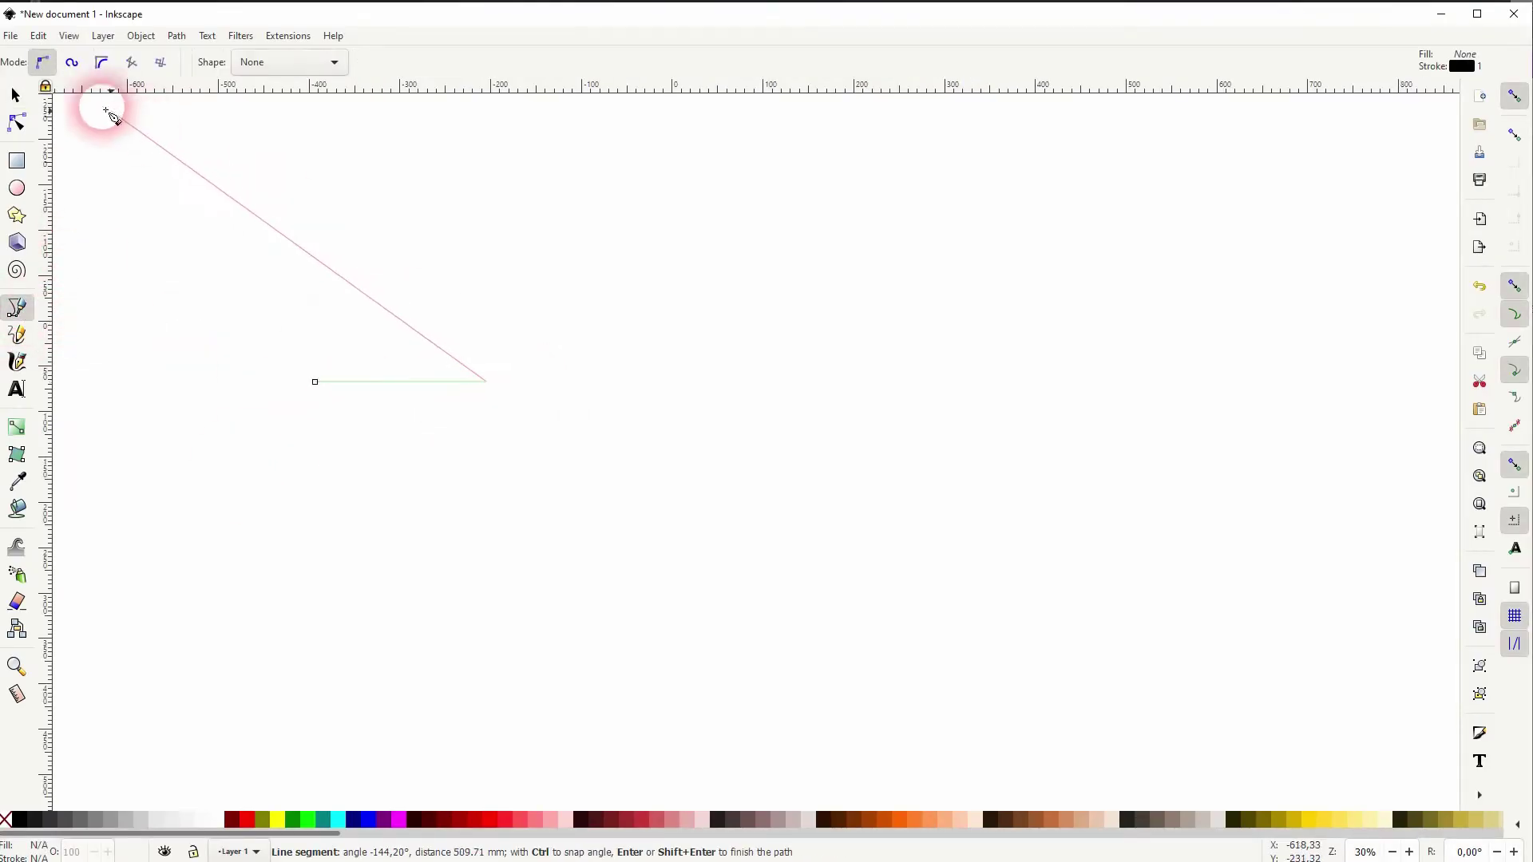
click(15, 95)
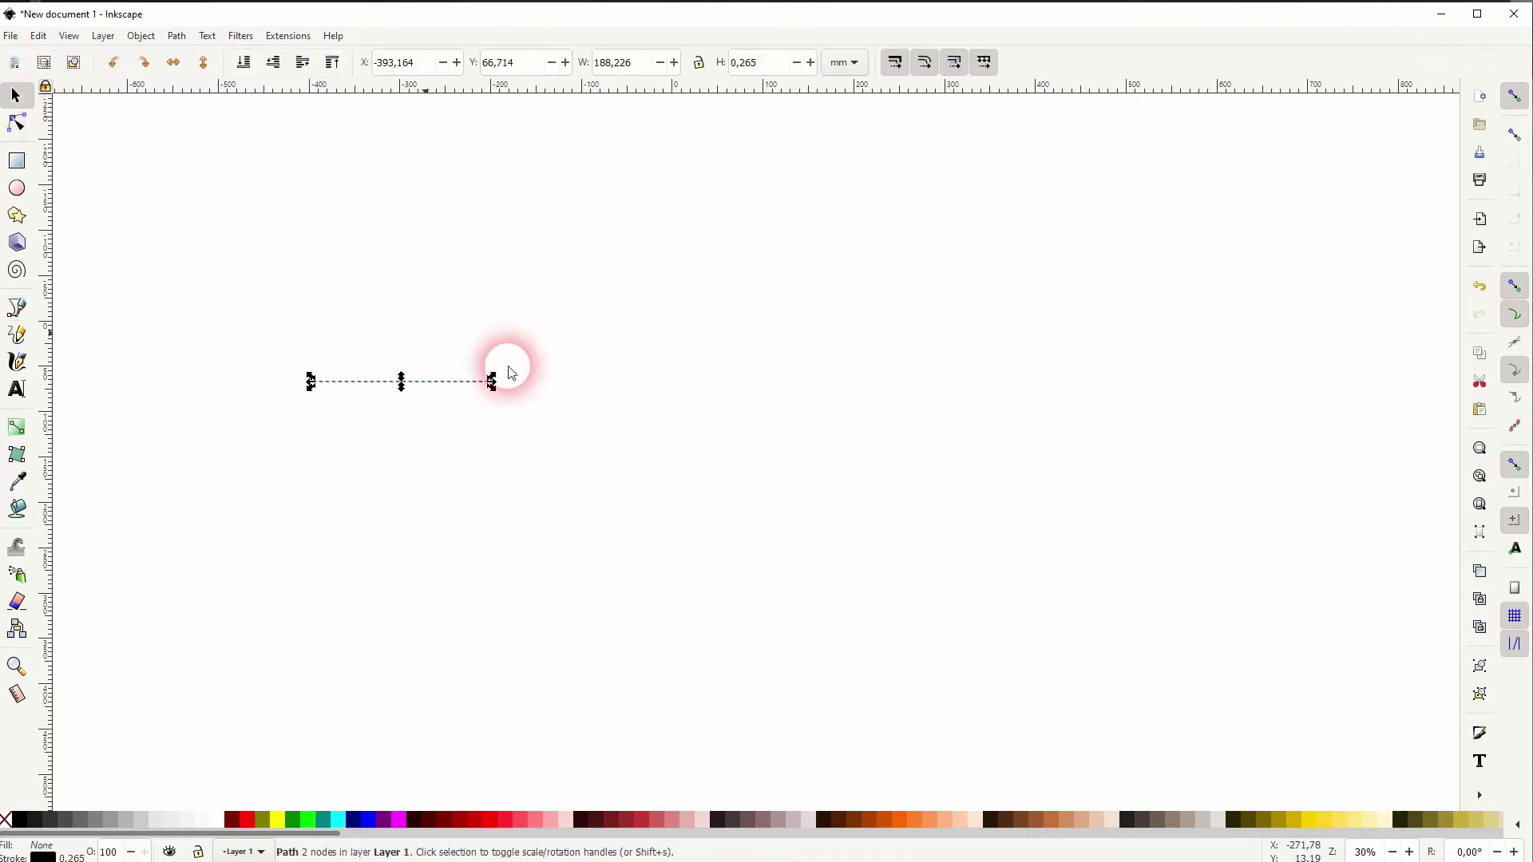
Step: Give the line a 10 mm stroke width with round caps in Fill and Stroke
click(141, 36)
click(163, 80)
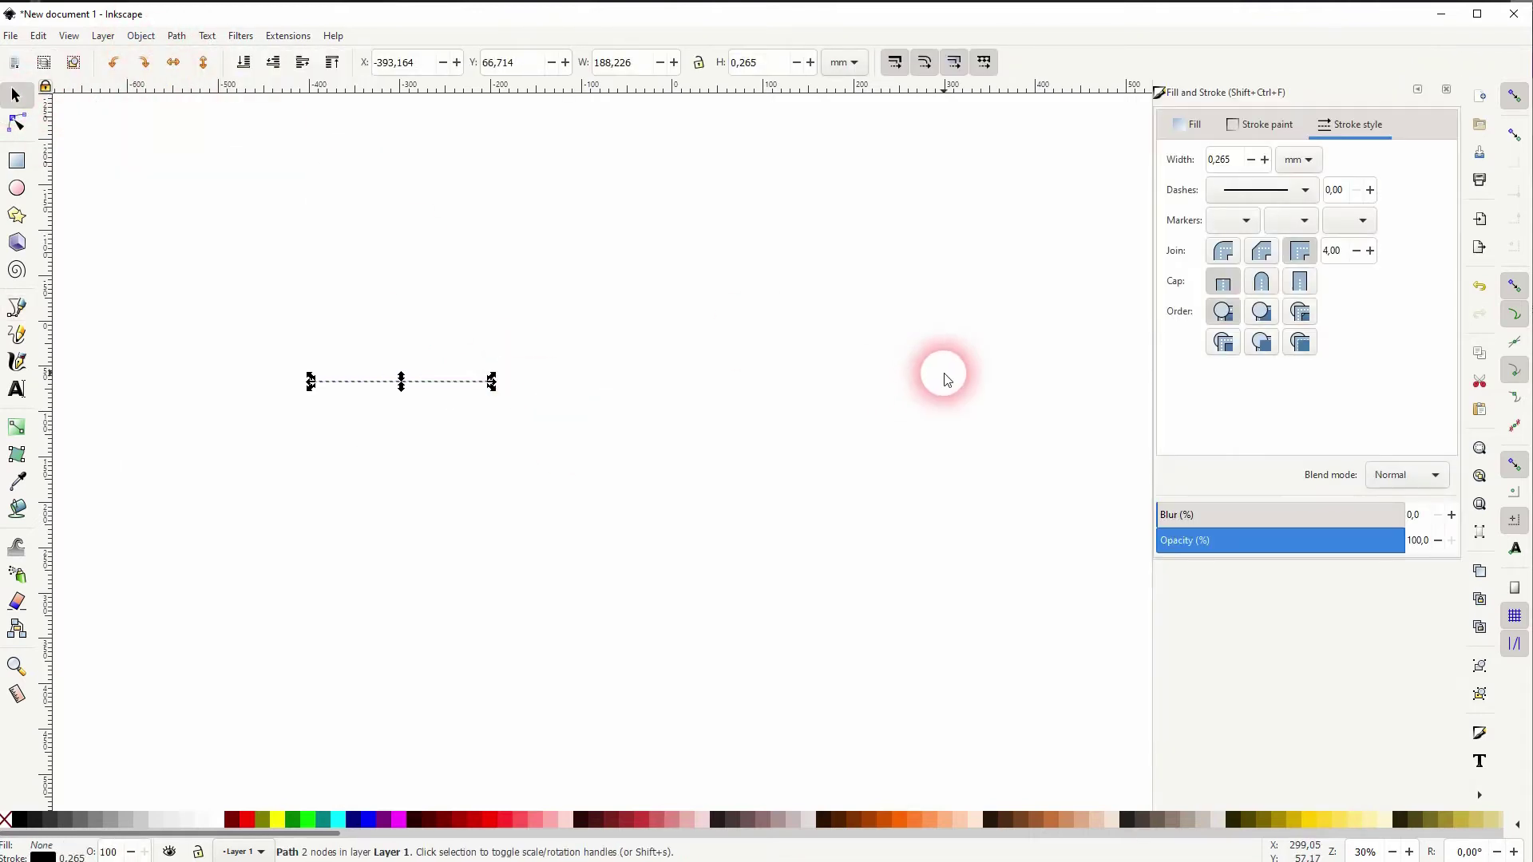
click(1267, 124)
click(1357, 124)
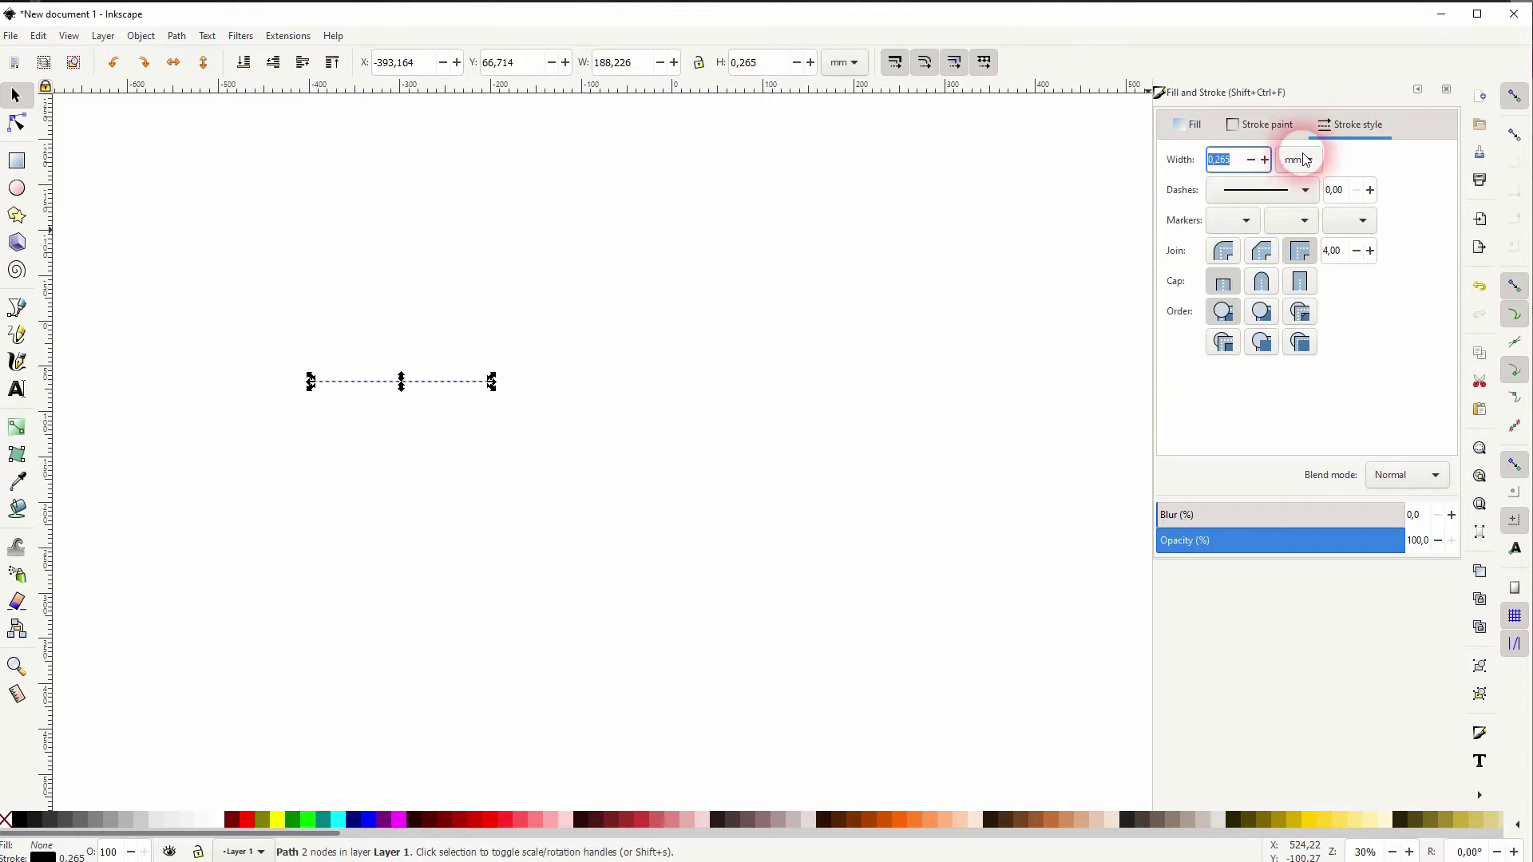
text(10)
key(Return)
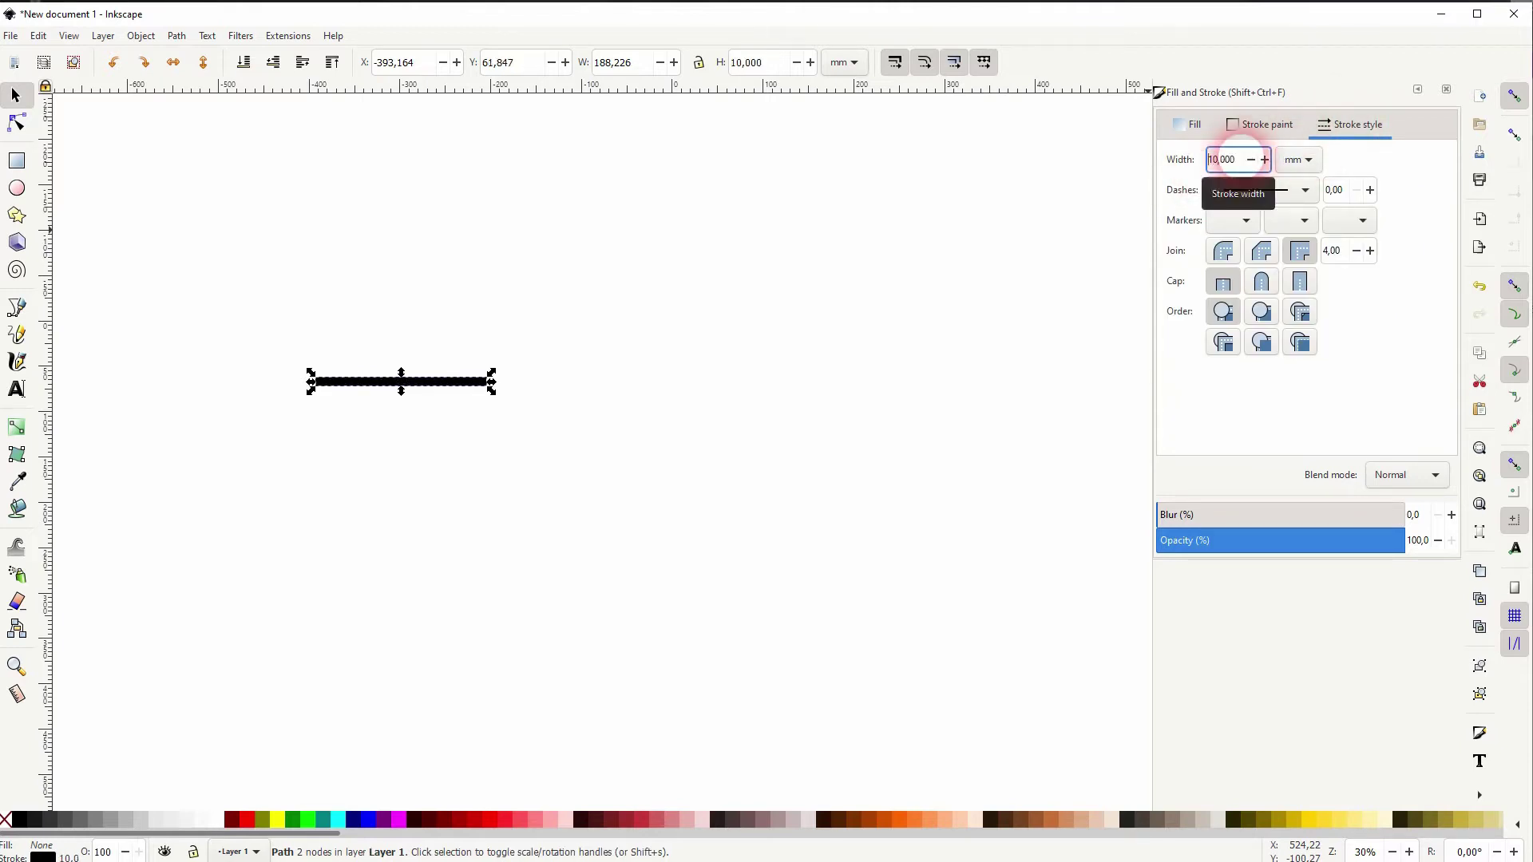
click(1262, 283)
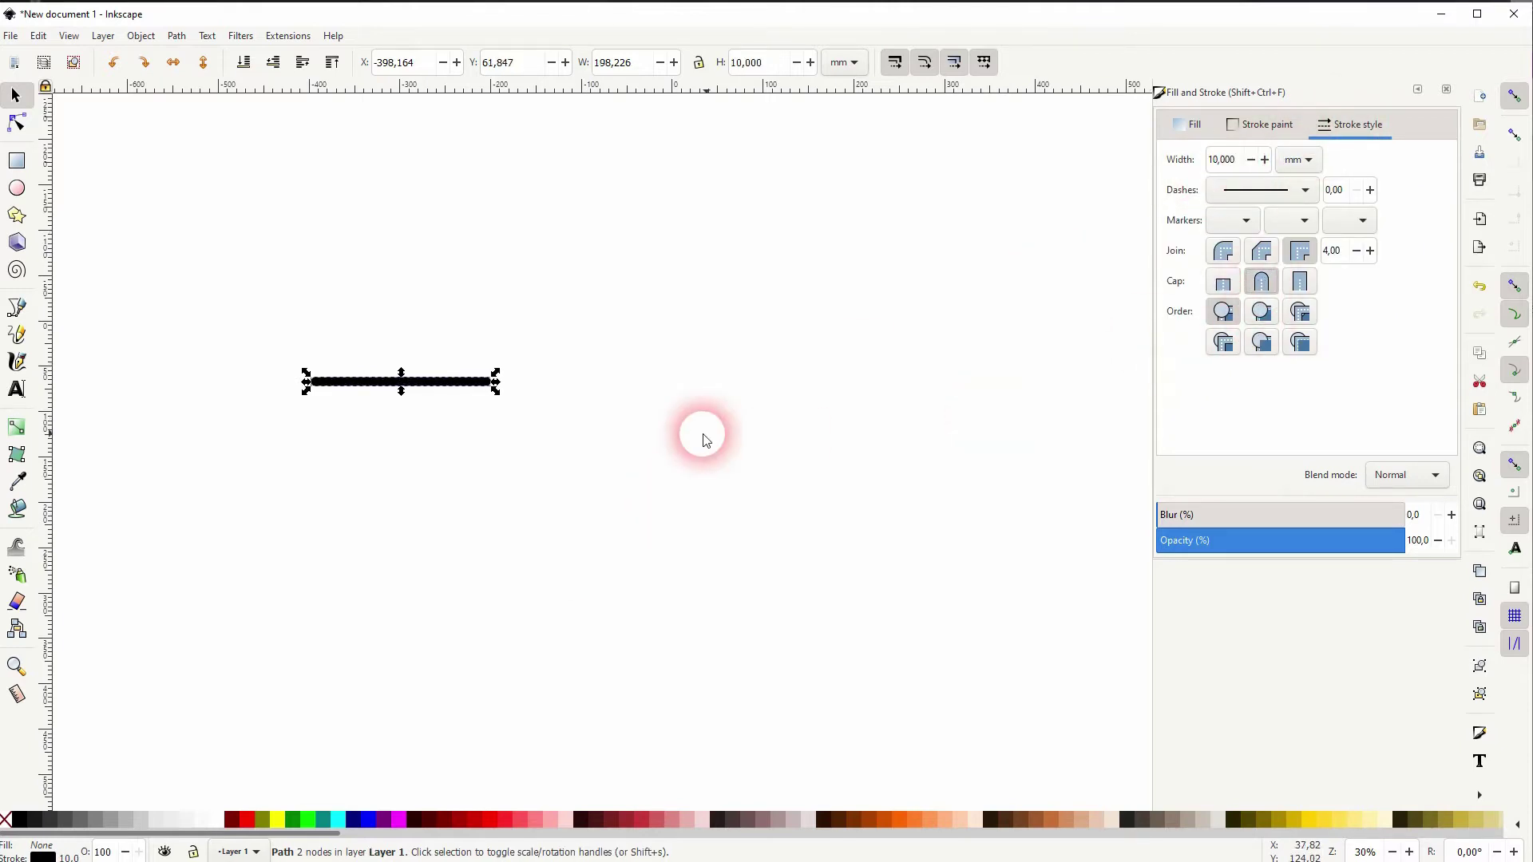
click(687, 439)
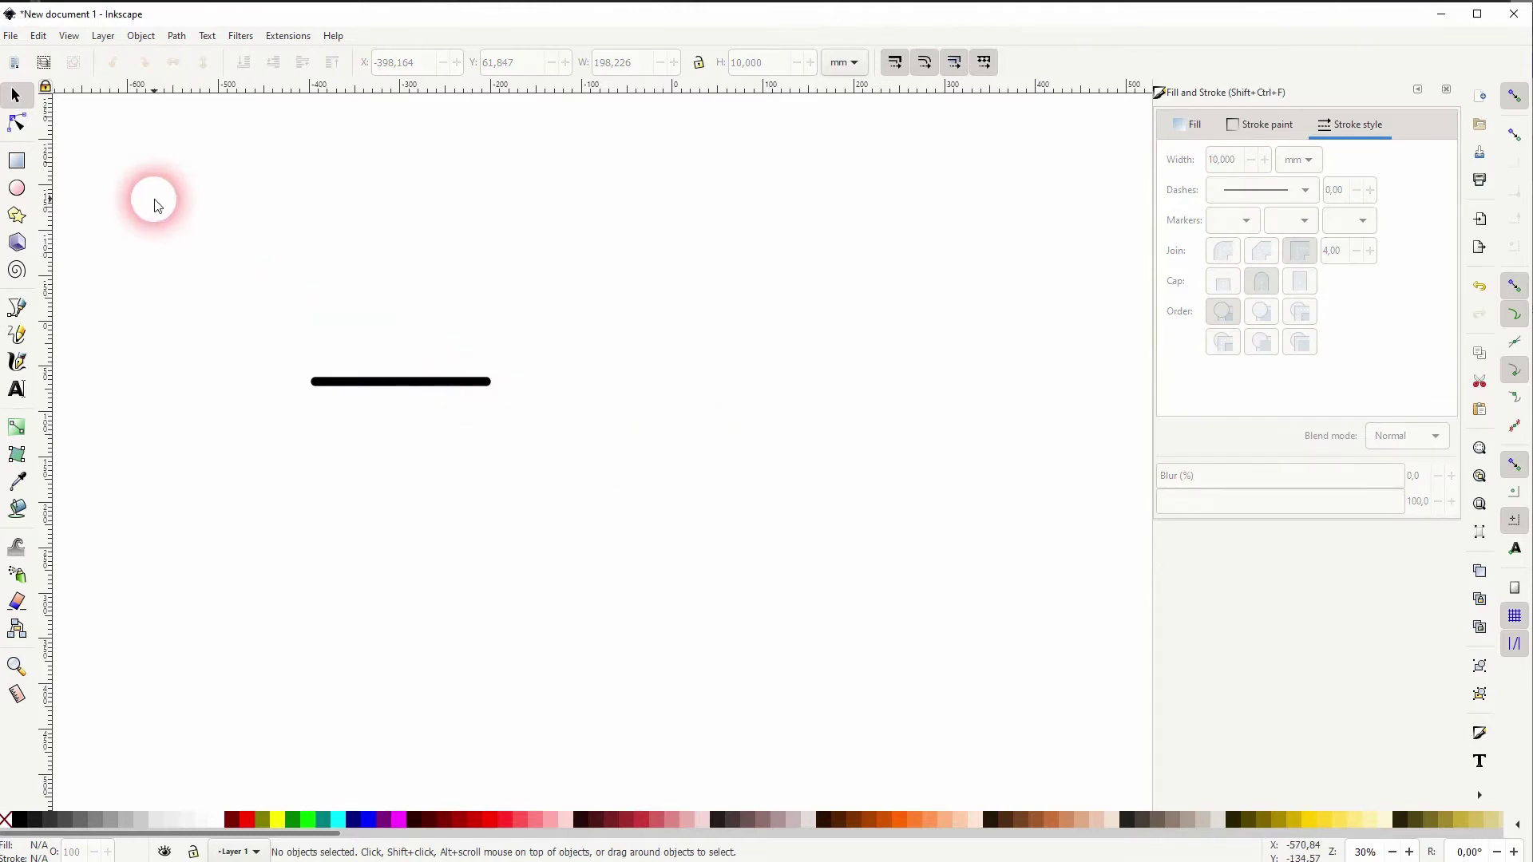
Step: Bend the thick line upward into an arc with the Node tool
click(435, 388)
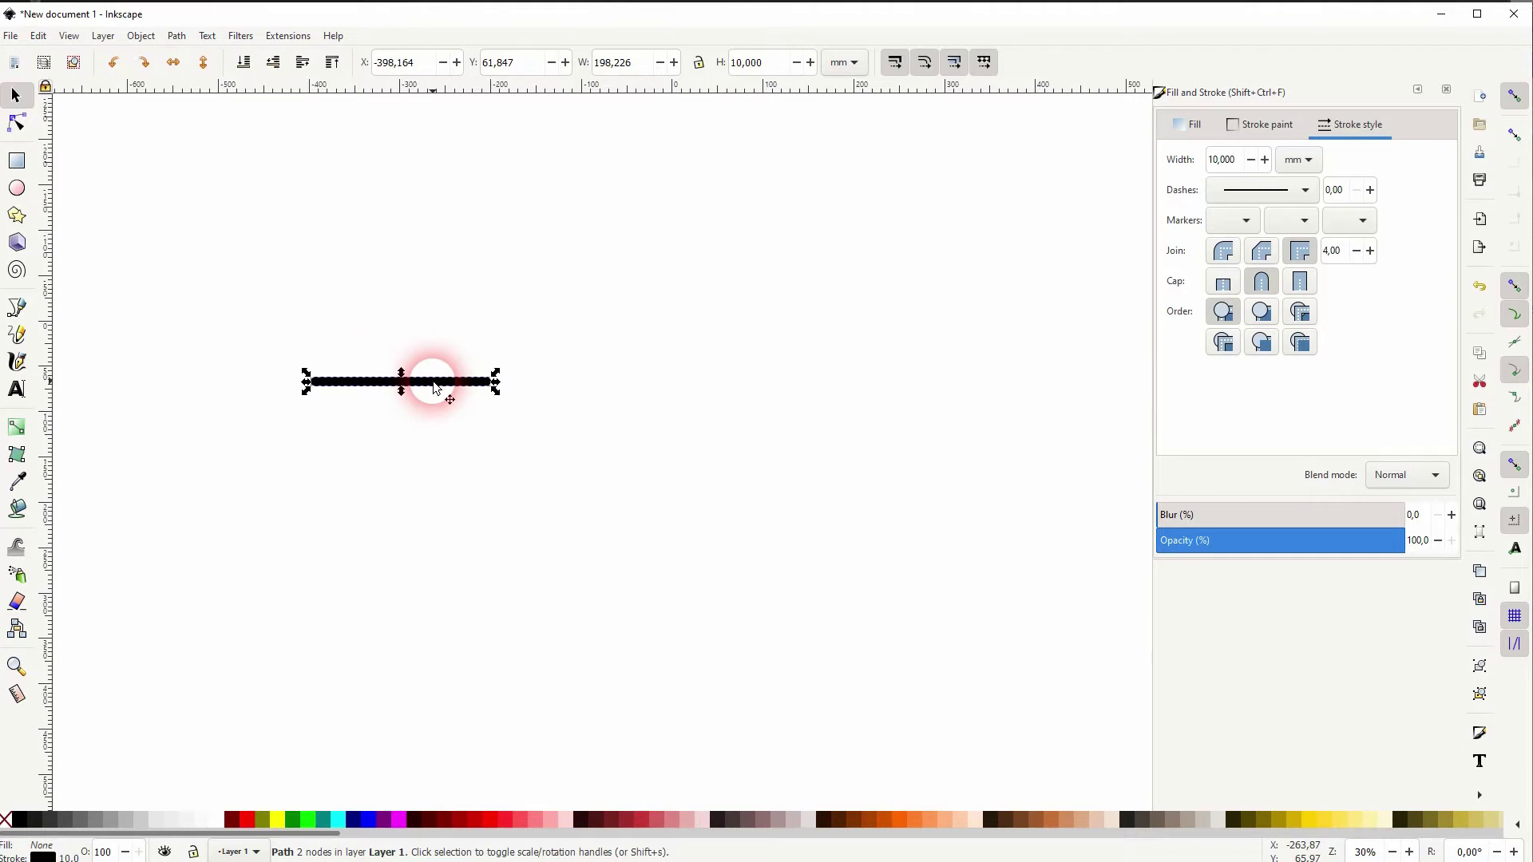
click(440, 401)
drag(247, 439, 578, 310)
click(19, 129)
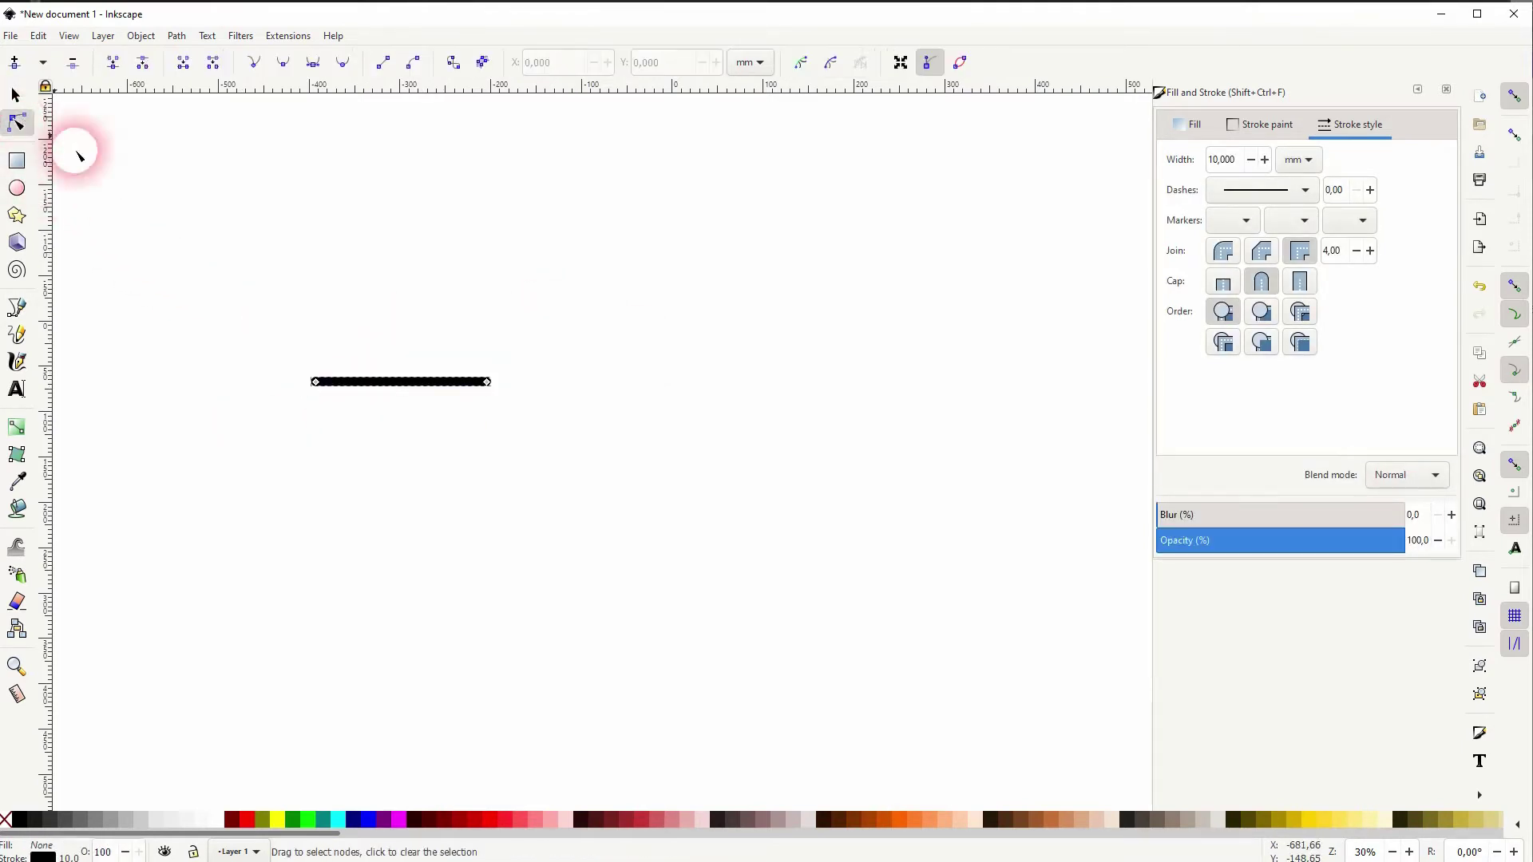
drag(403, 383, 406, 369)
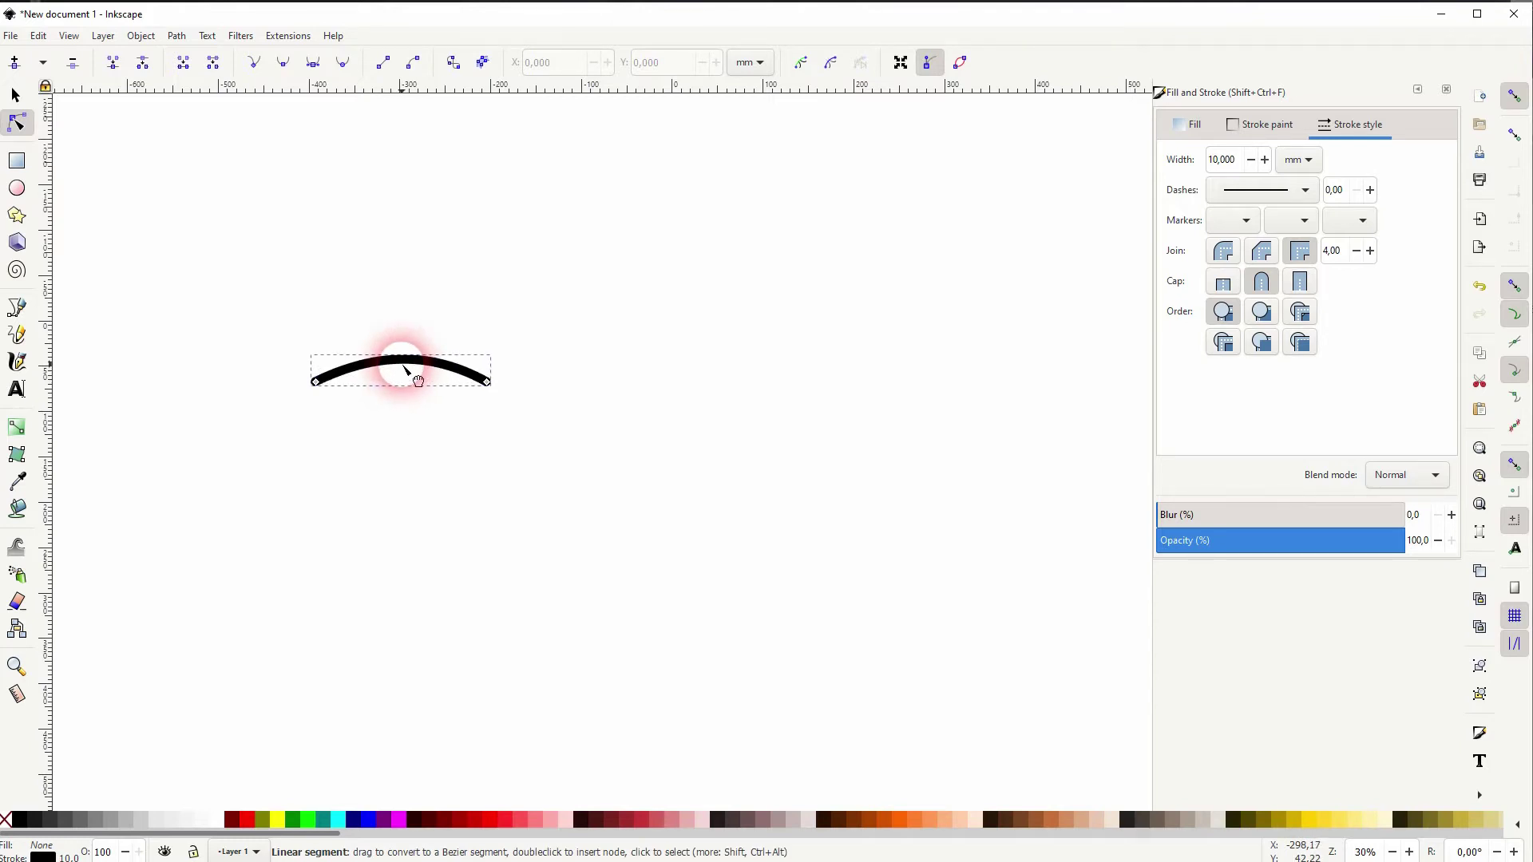
click(17, 96)
Step: Duplicate the arc twice with Ctrl+D, stacking copies below the first
click(331, 489)
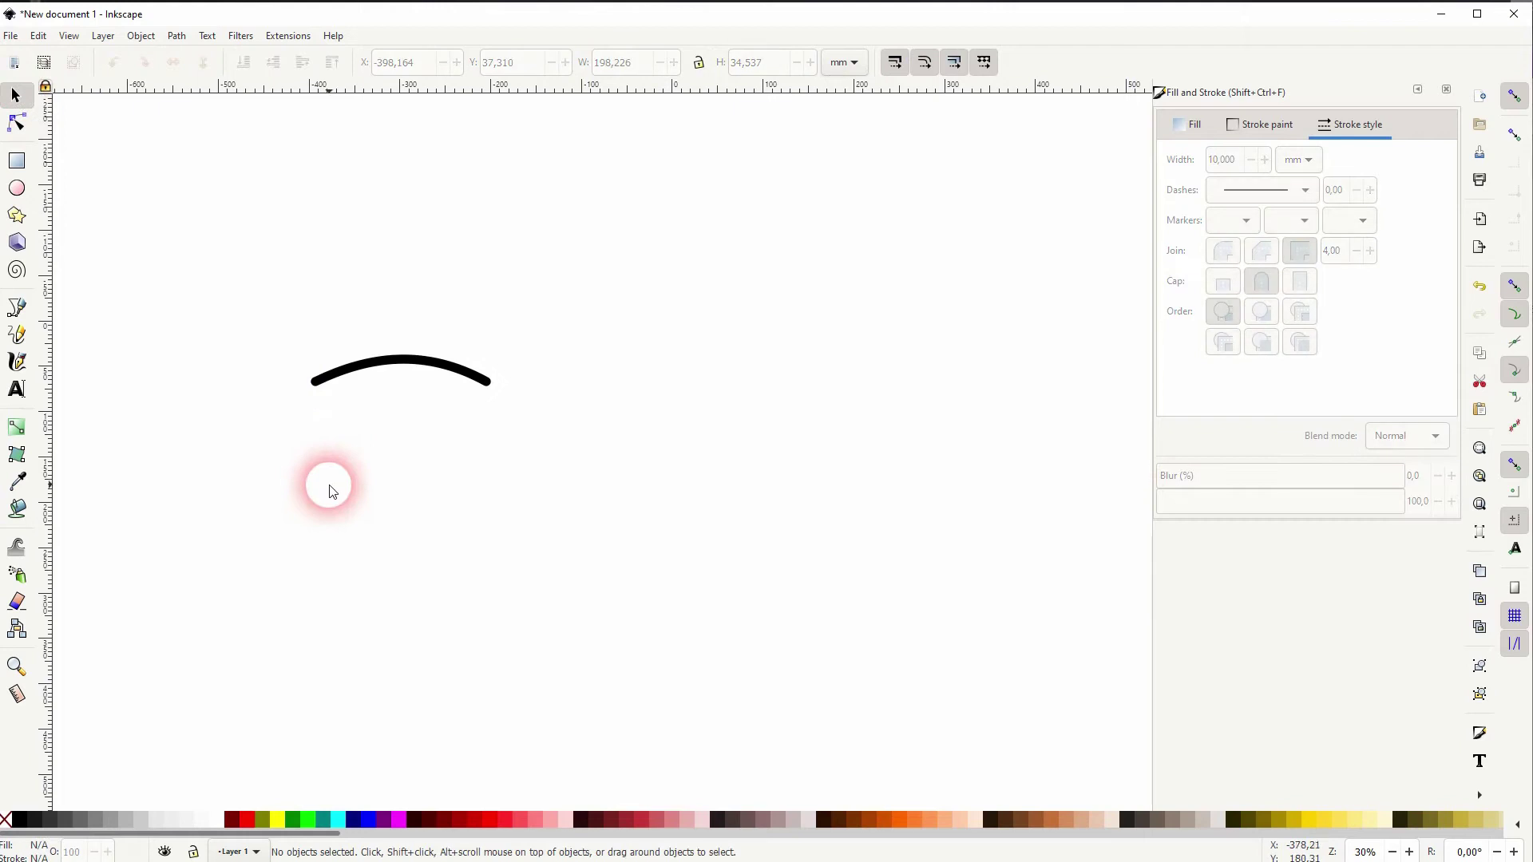
drag(234, 458, 621, 295)
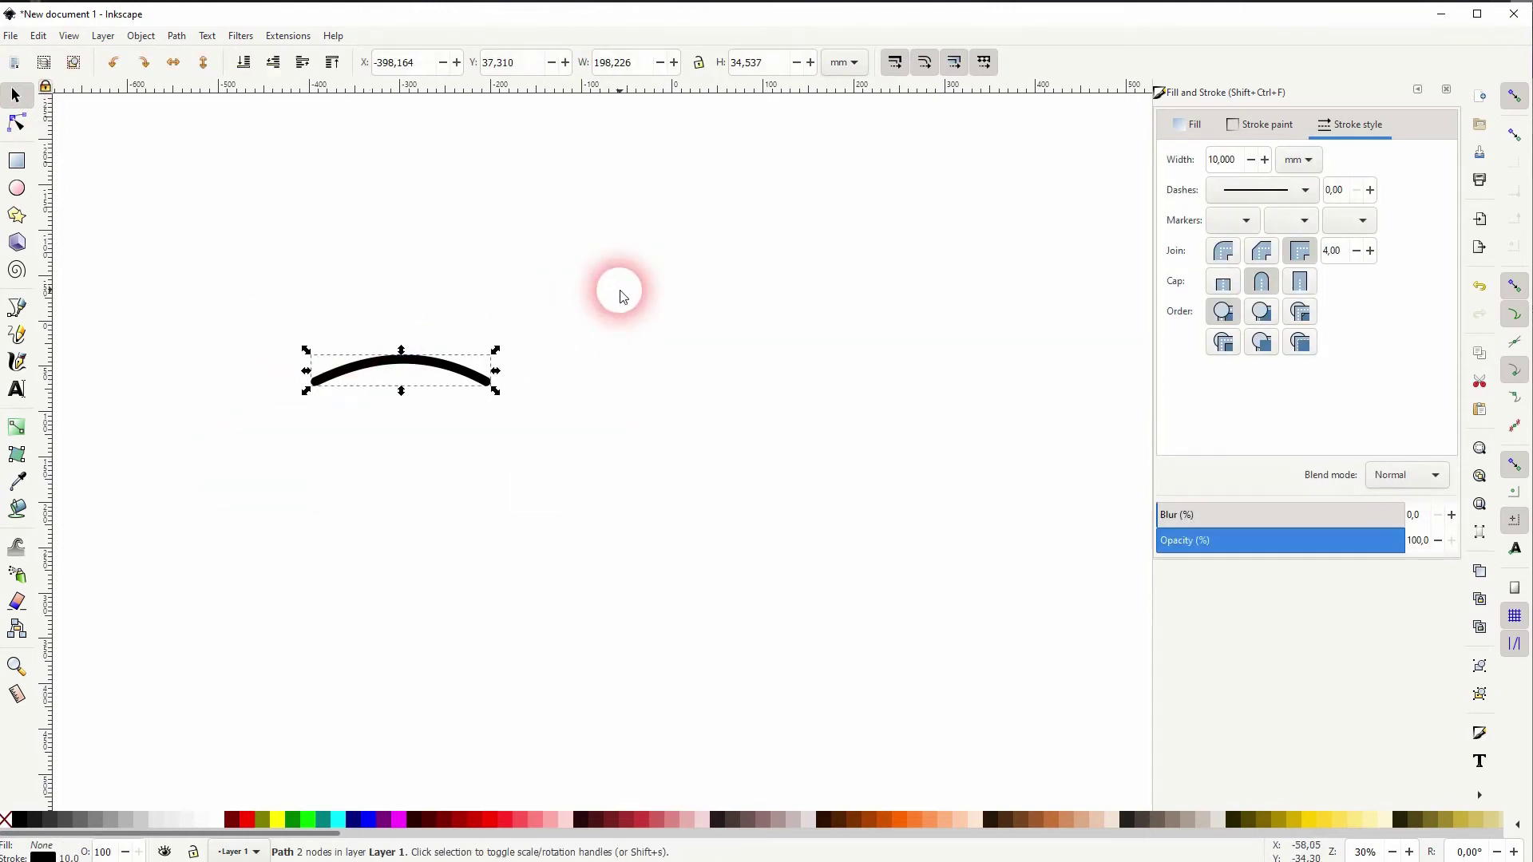
key(ctrl+d)
drag(407, 374, 391, 459)
key(ctrl+d)
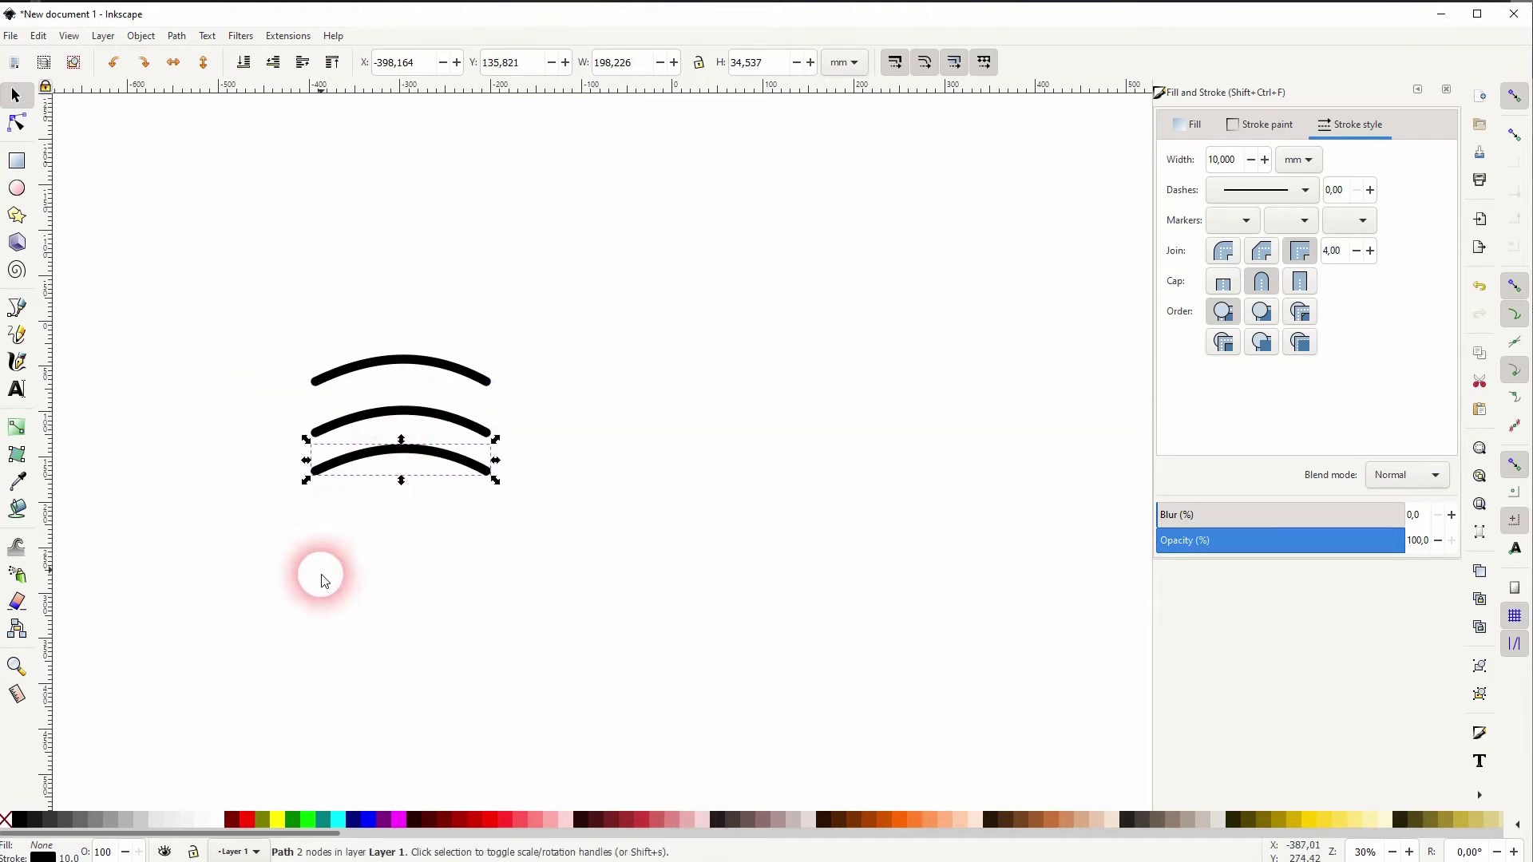
click(319, 563)
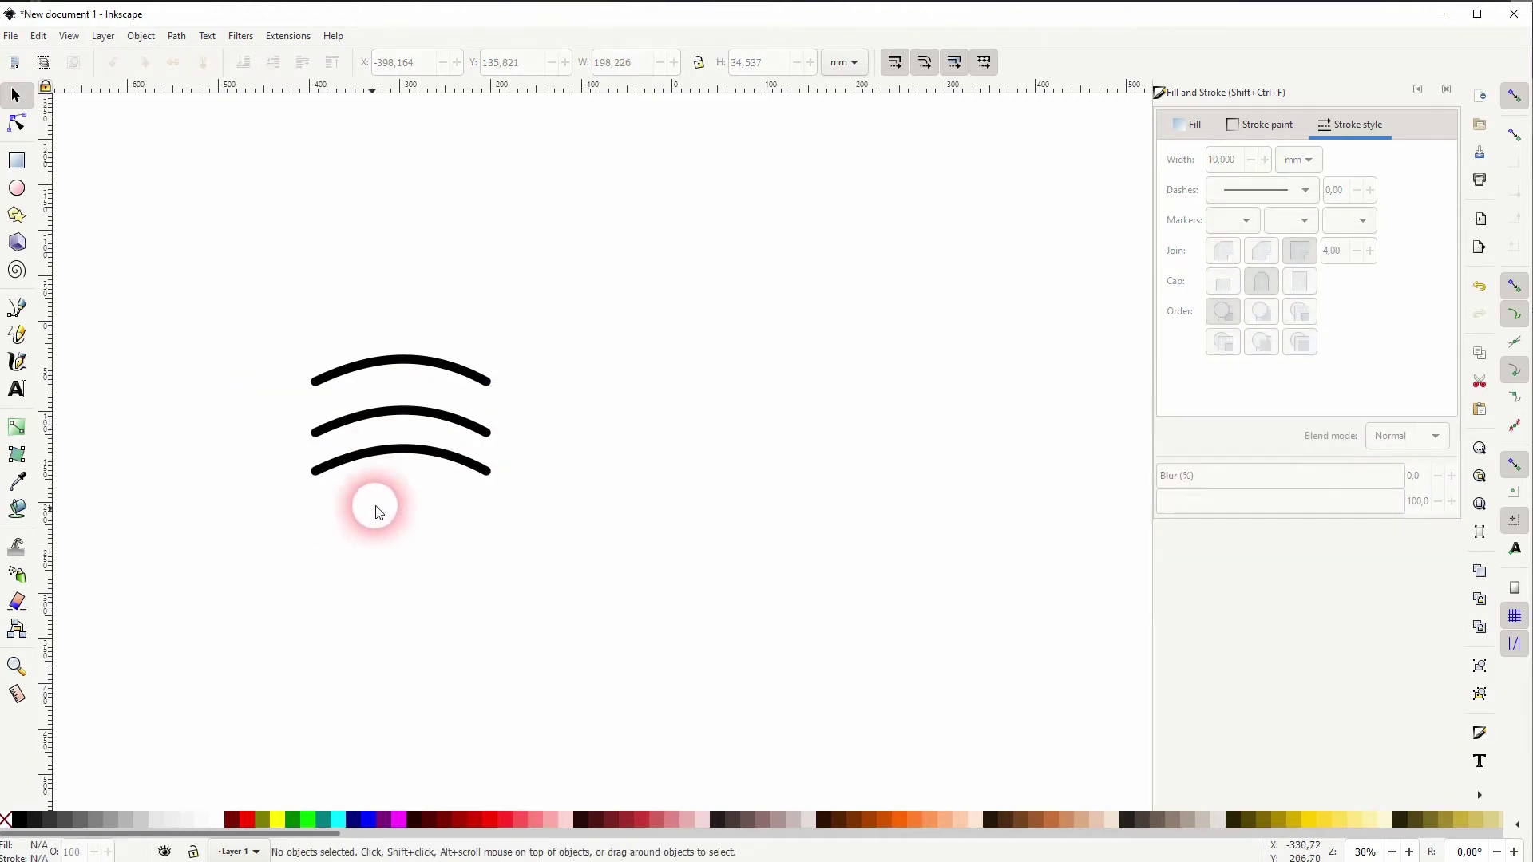
Step: Draw a solid black circle below the three arcs
click(32, 193)
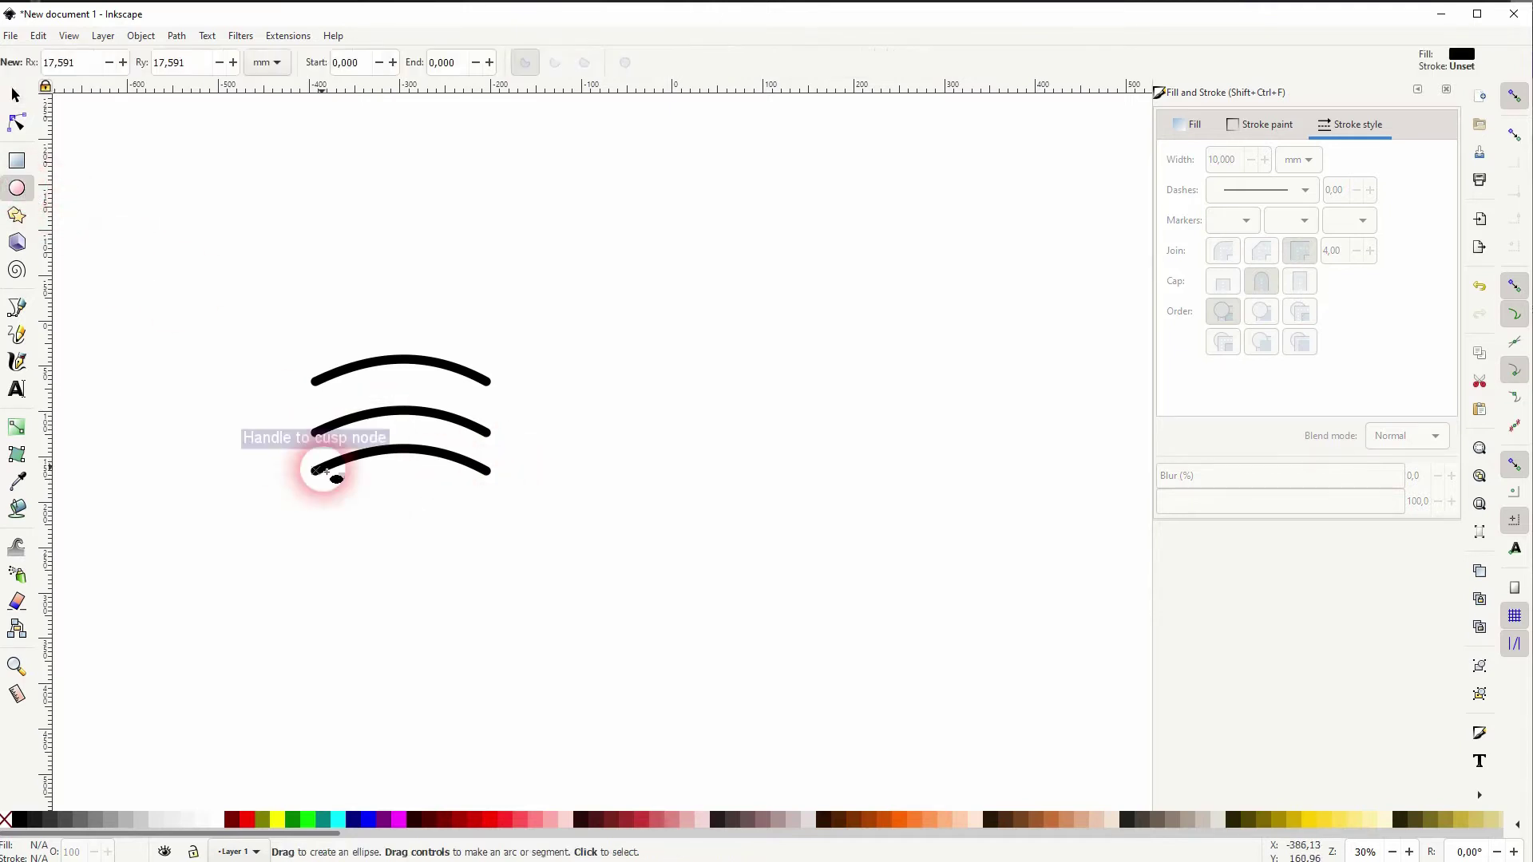
drag(387, 484, 431, 522)
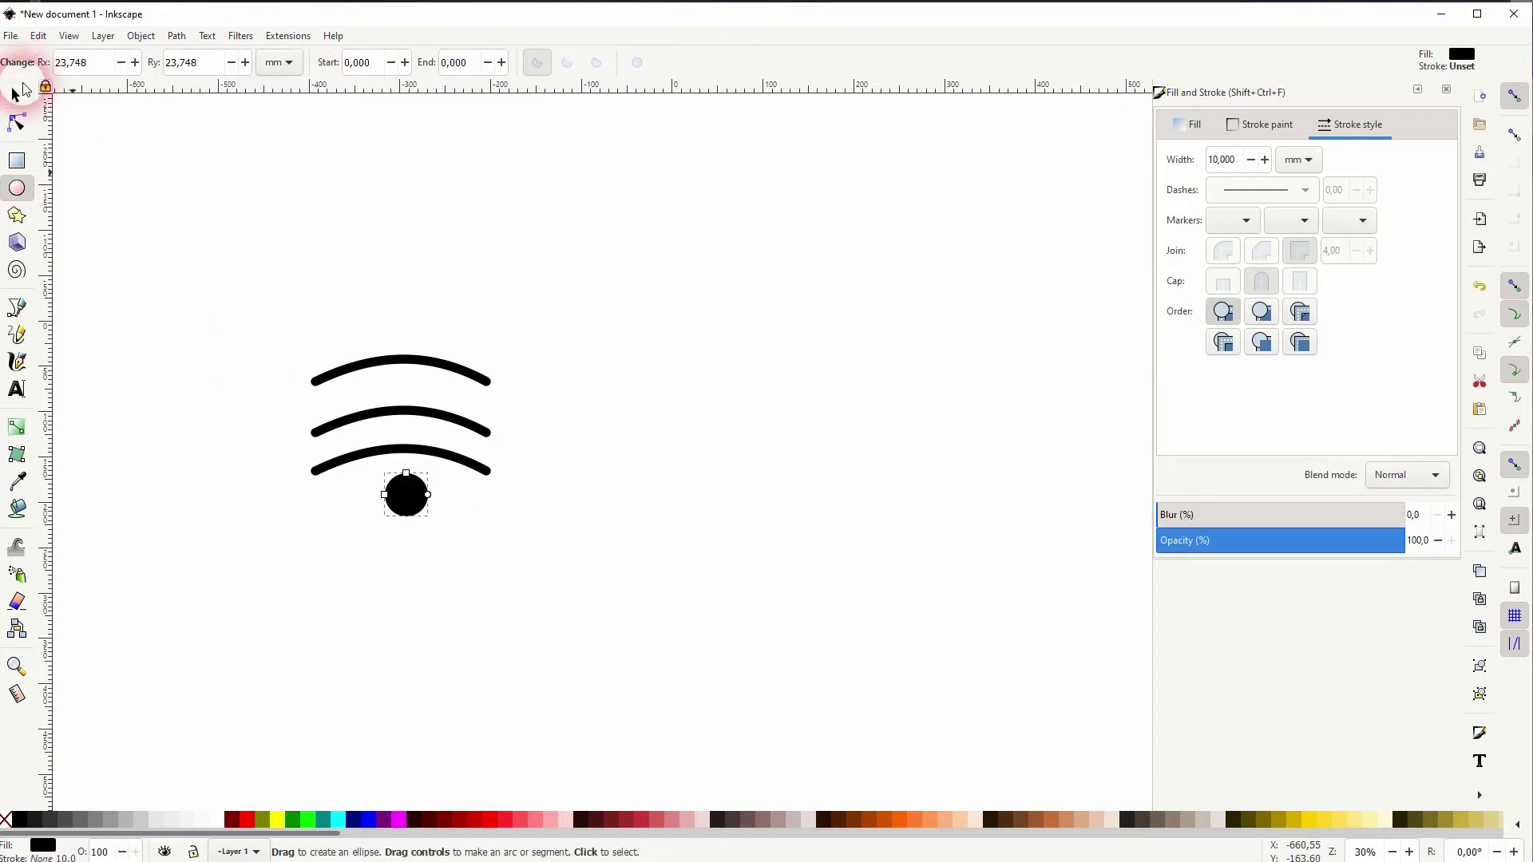
click(18, 97)
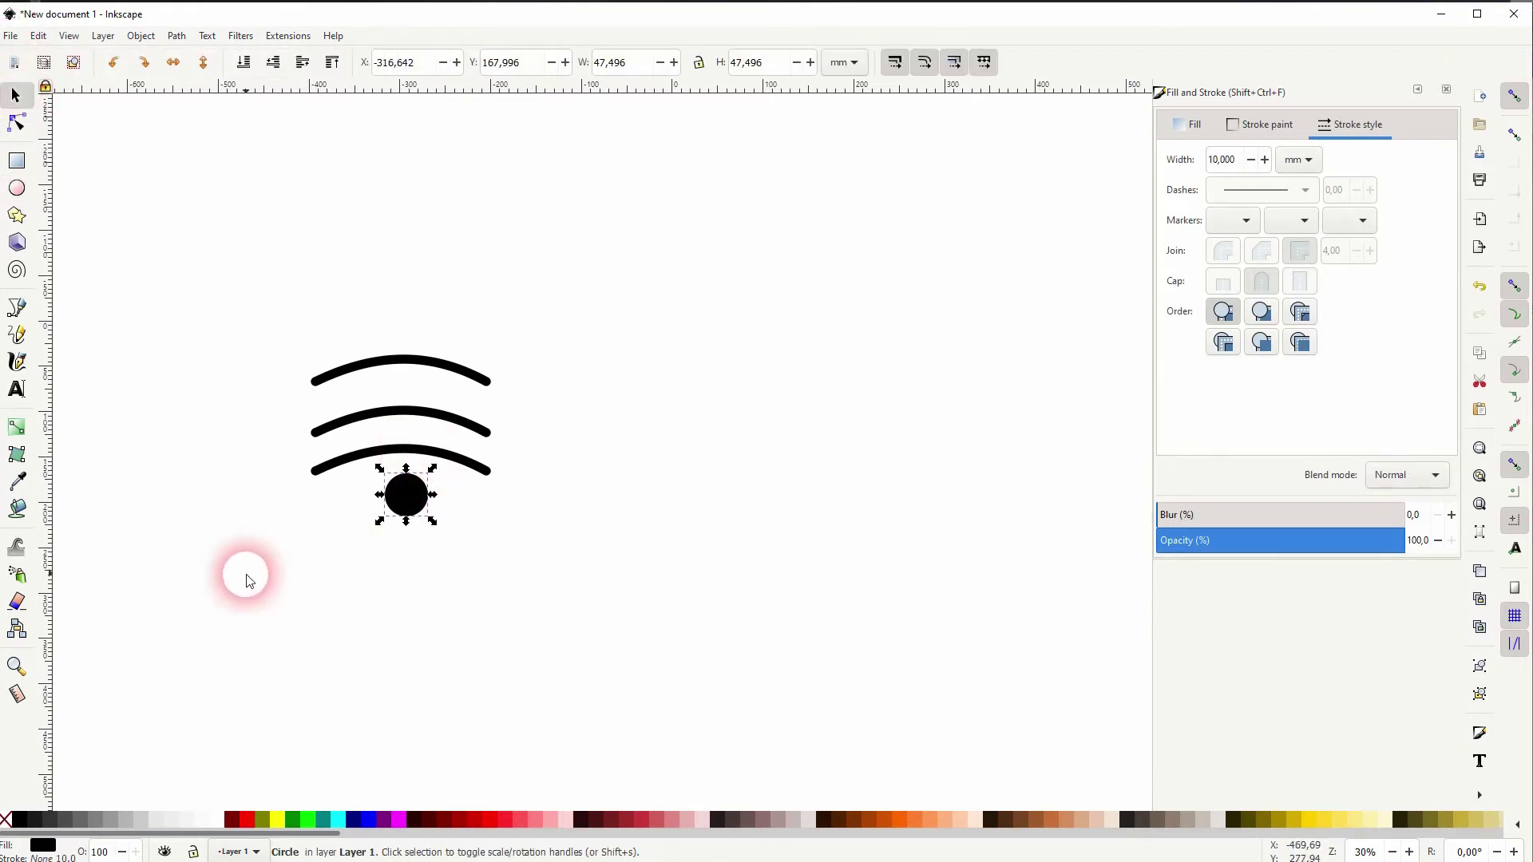
Step: Centre the arcs and circle on a vertical axis and even their spacing with Align and Distribute
drag(236, 583, 644, 261)
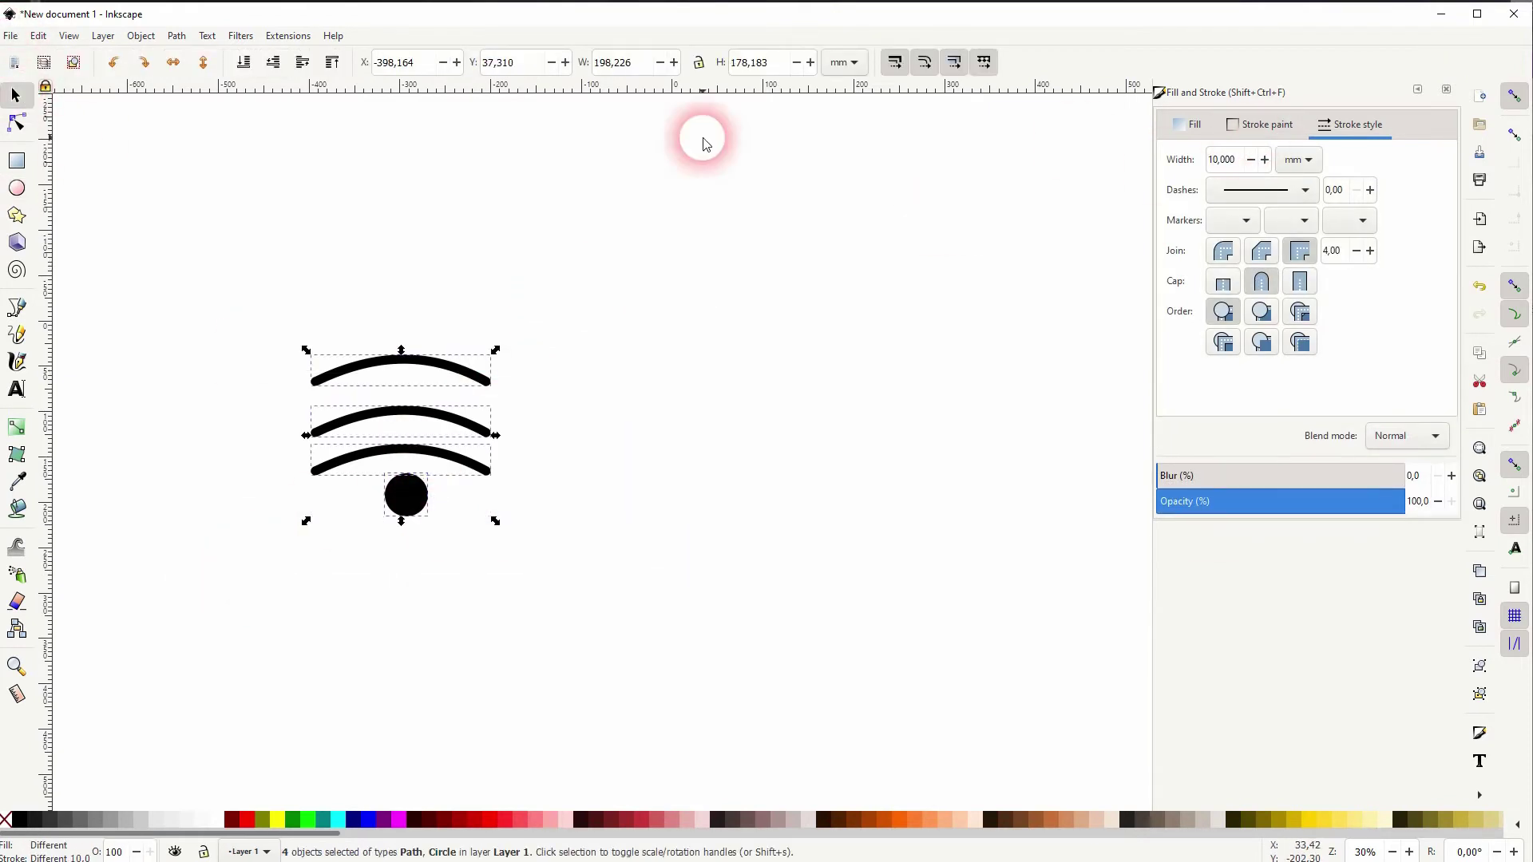
click(140, 36)
click(240, 542)
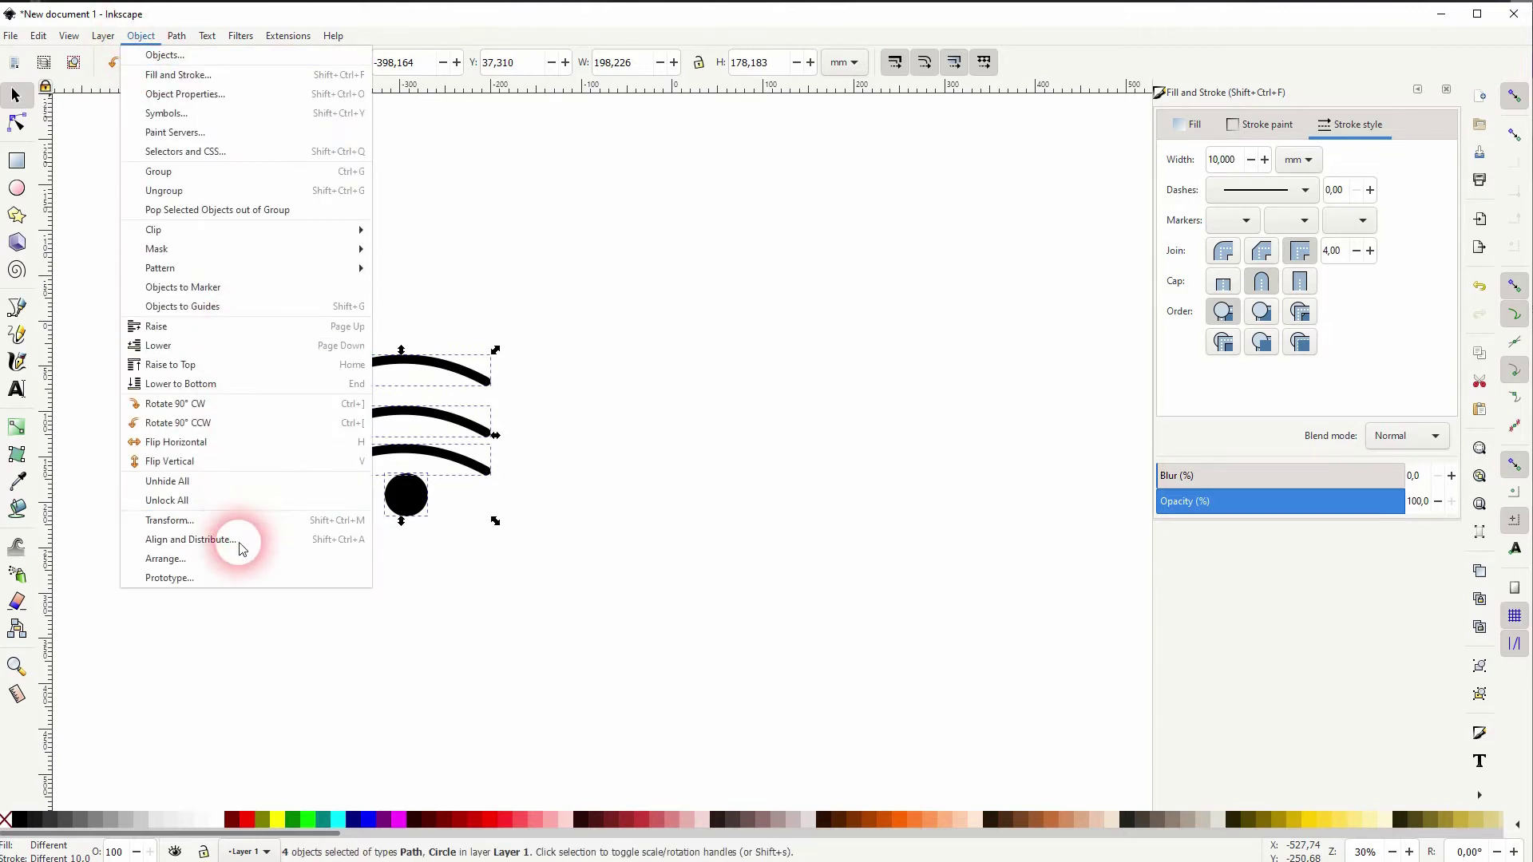
click(1445, 90)
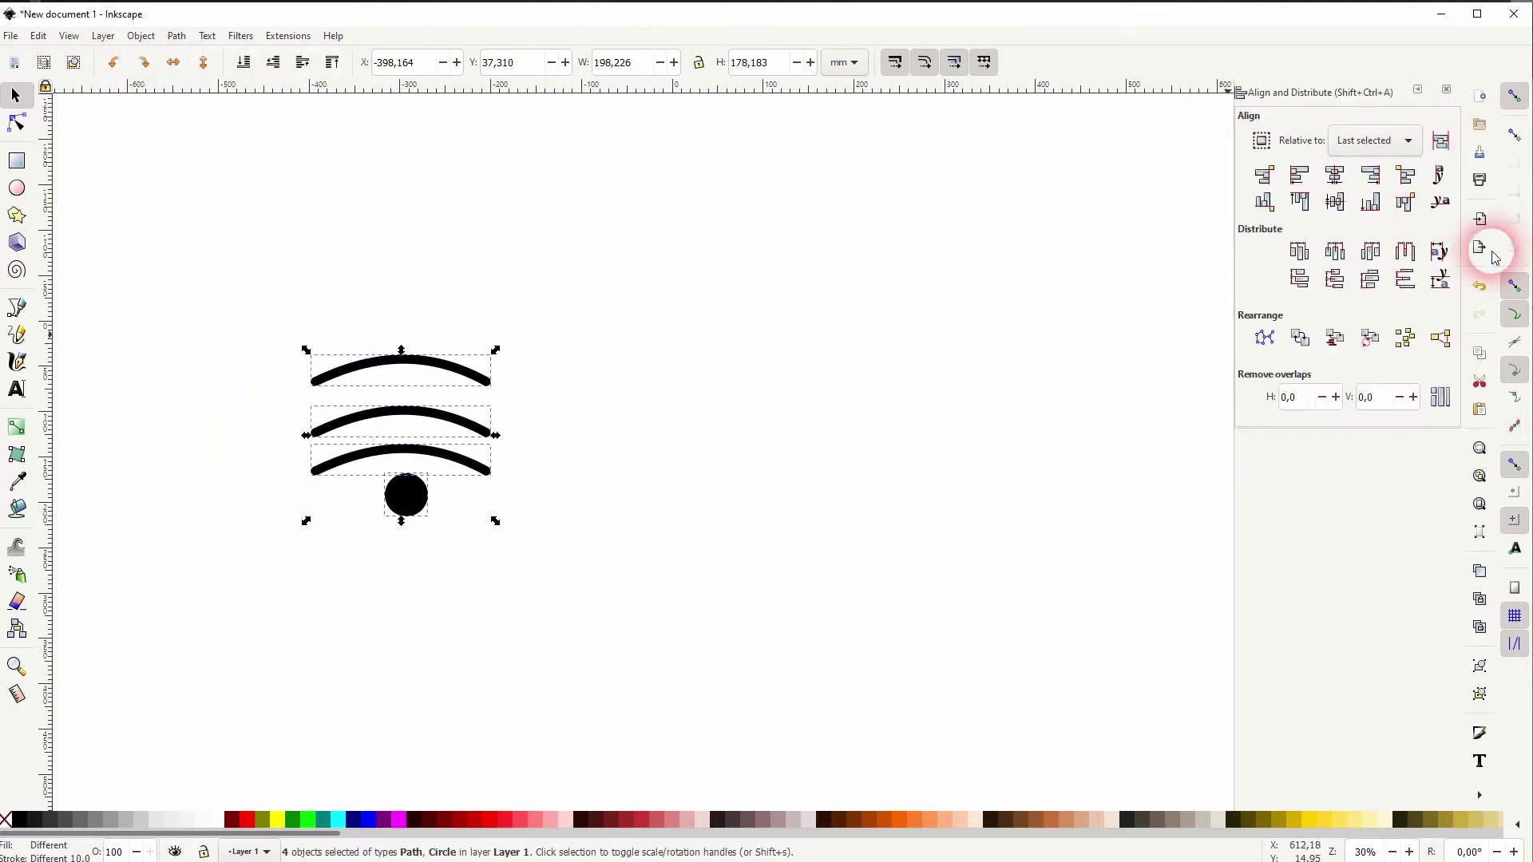
click(1339, 176)
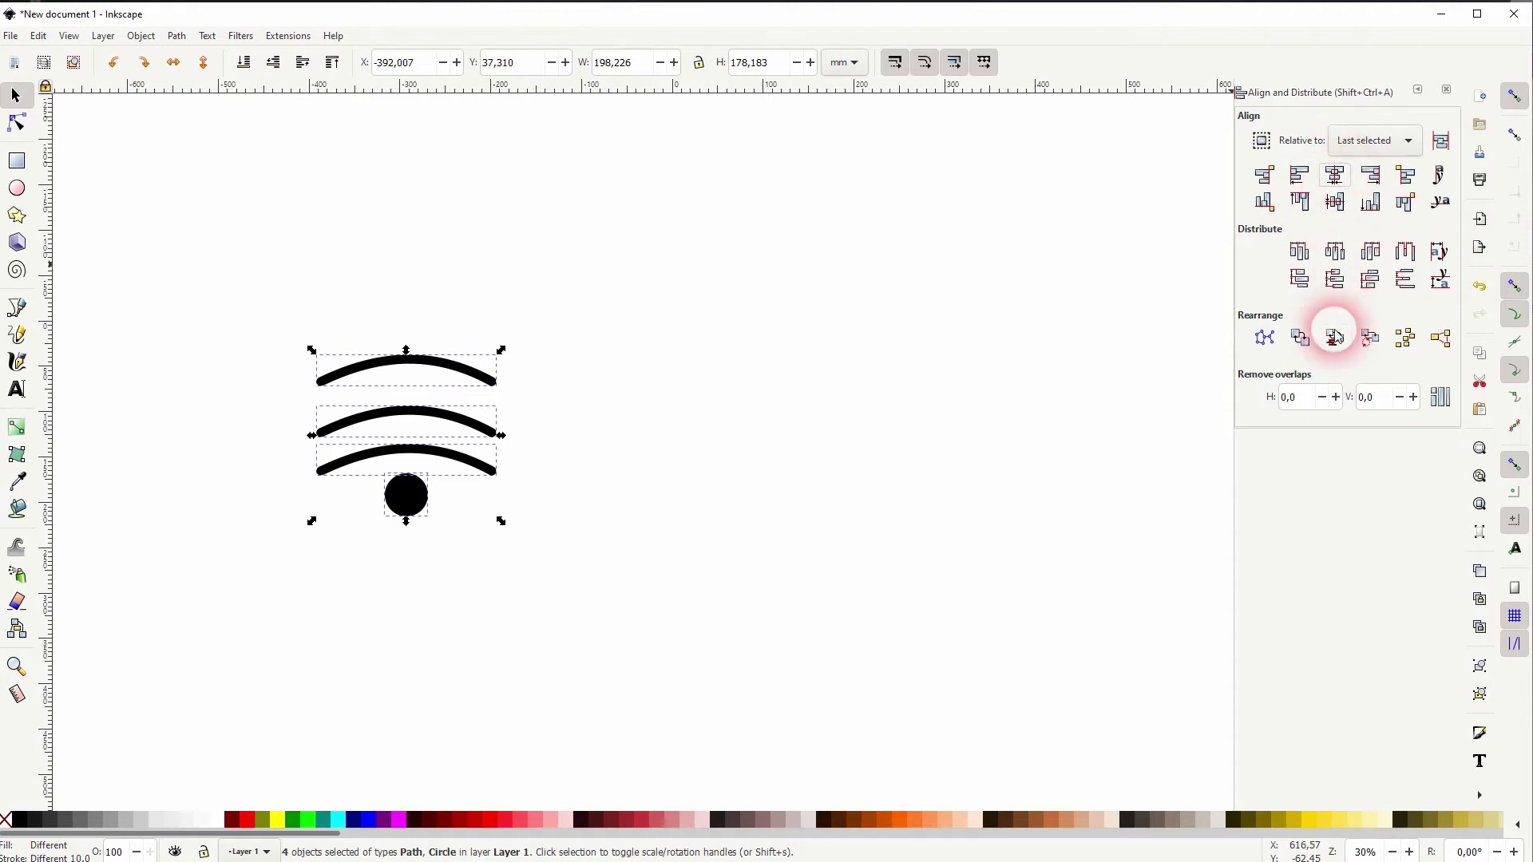
click(1334, 278)
click(465, 599)
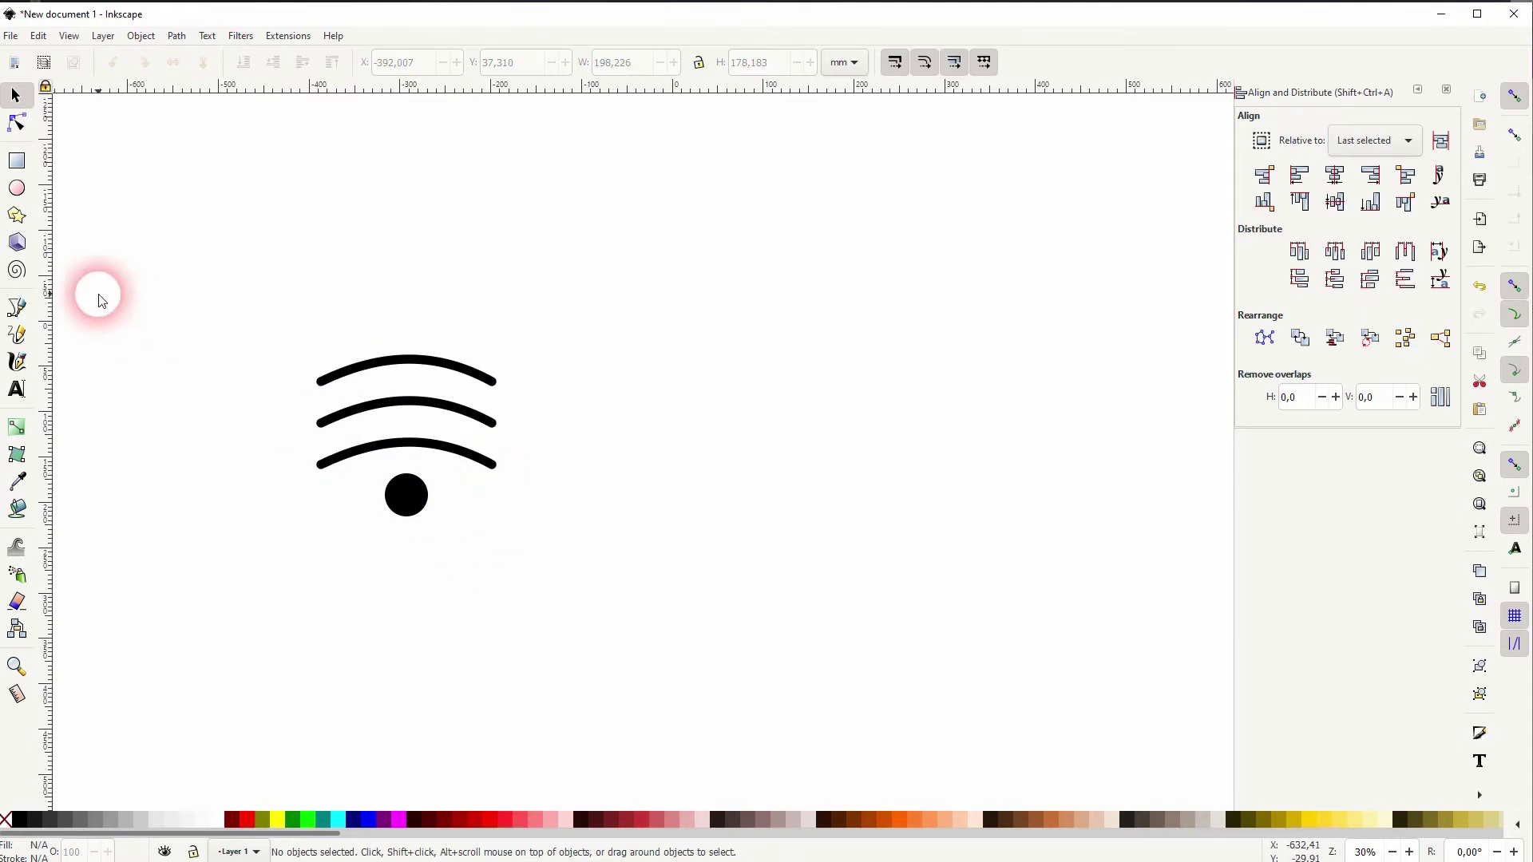
Step: Shrink the lowest and middle arcs around their centres
click(495, 461)
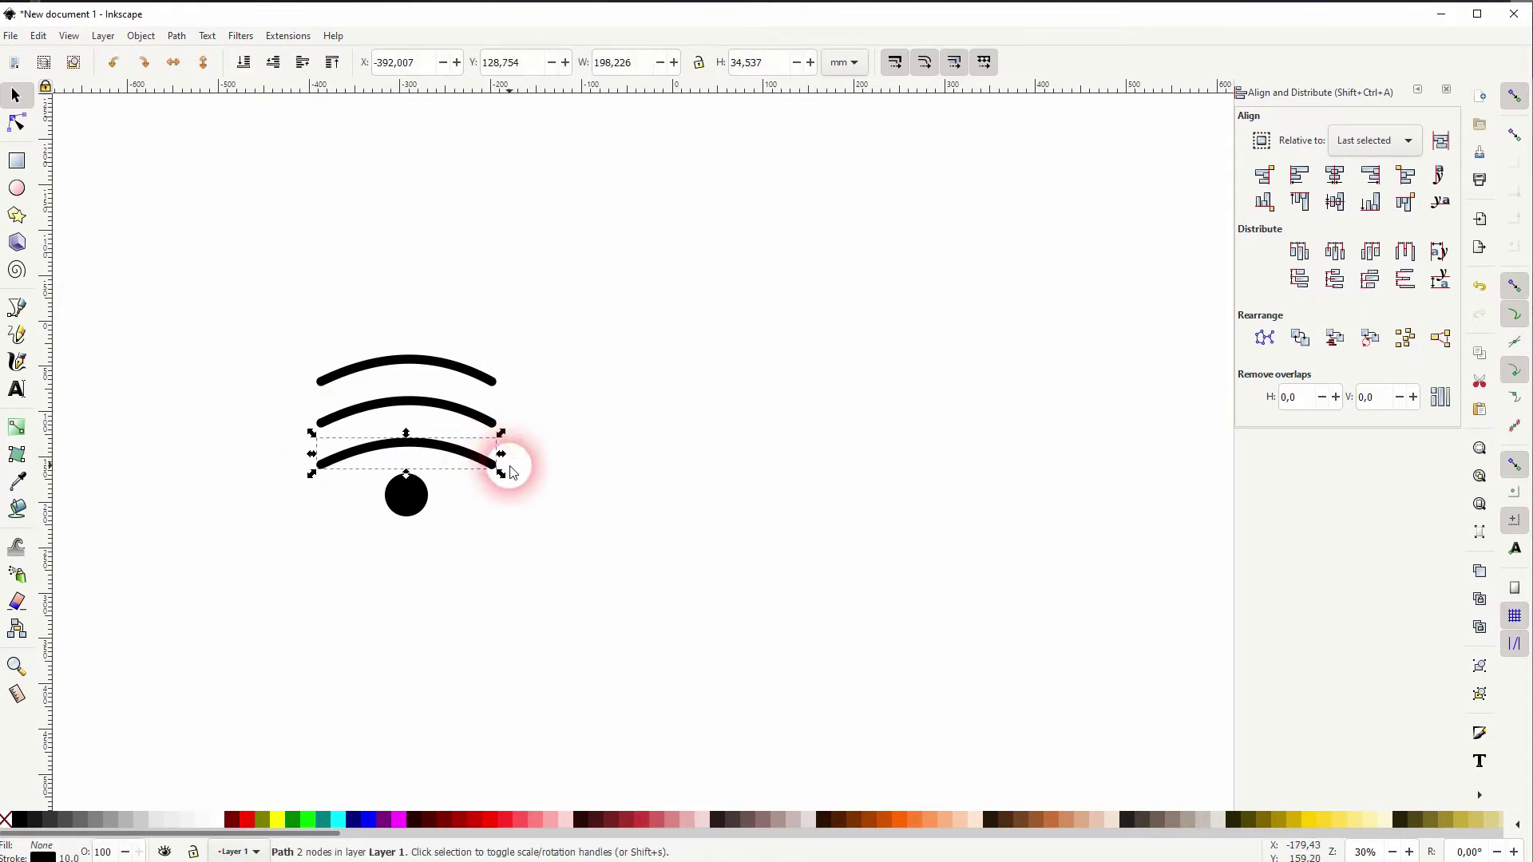
drag(502, 461, 484, 421)
click(479, 421)
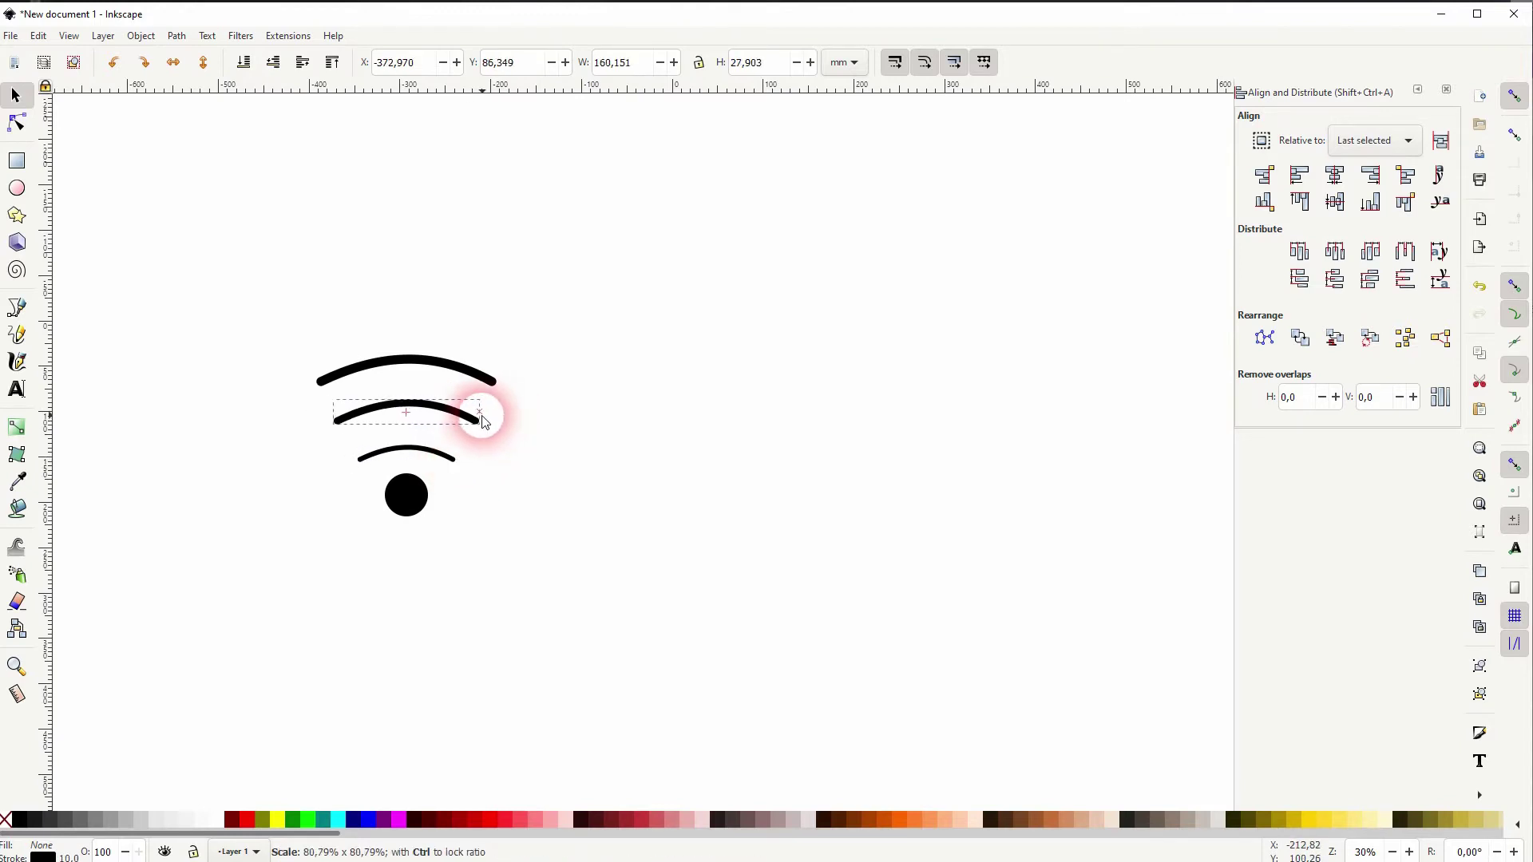
click(513, 506)
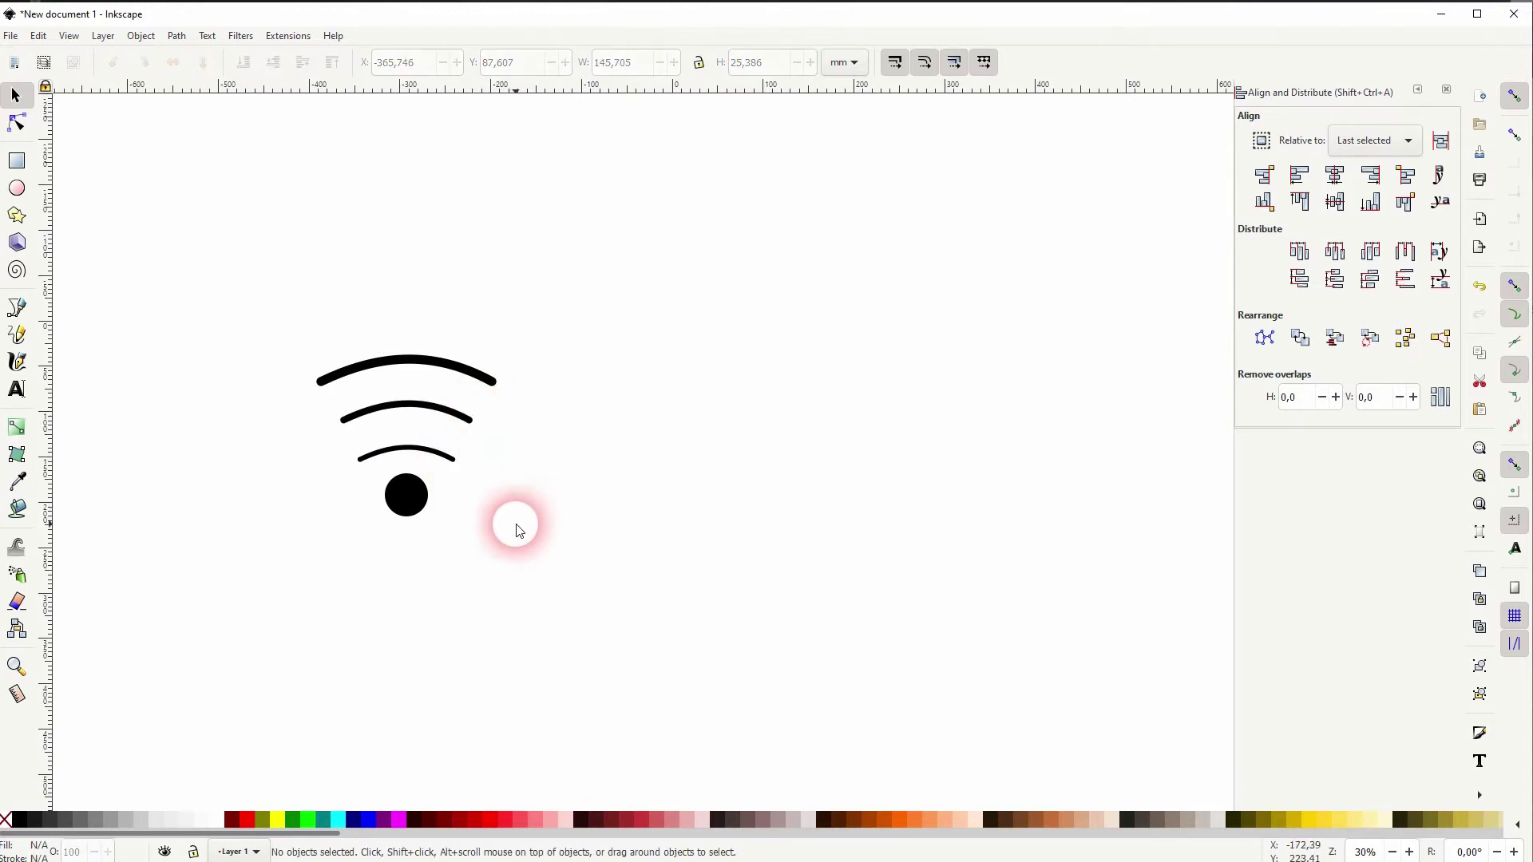
Step: Set the three arcs' stroke width to 10 mm
drag(250, 337, 531, 470)
click(152, 35)
mouse_move(176, 35)
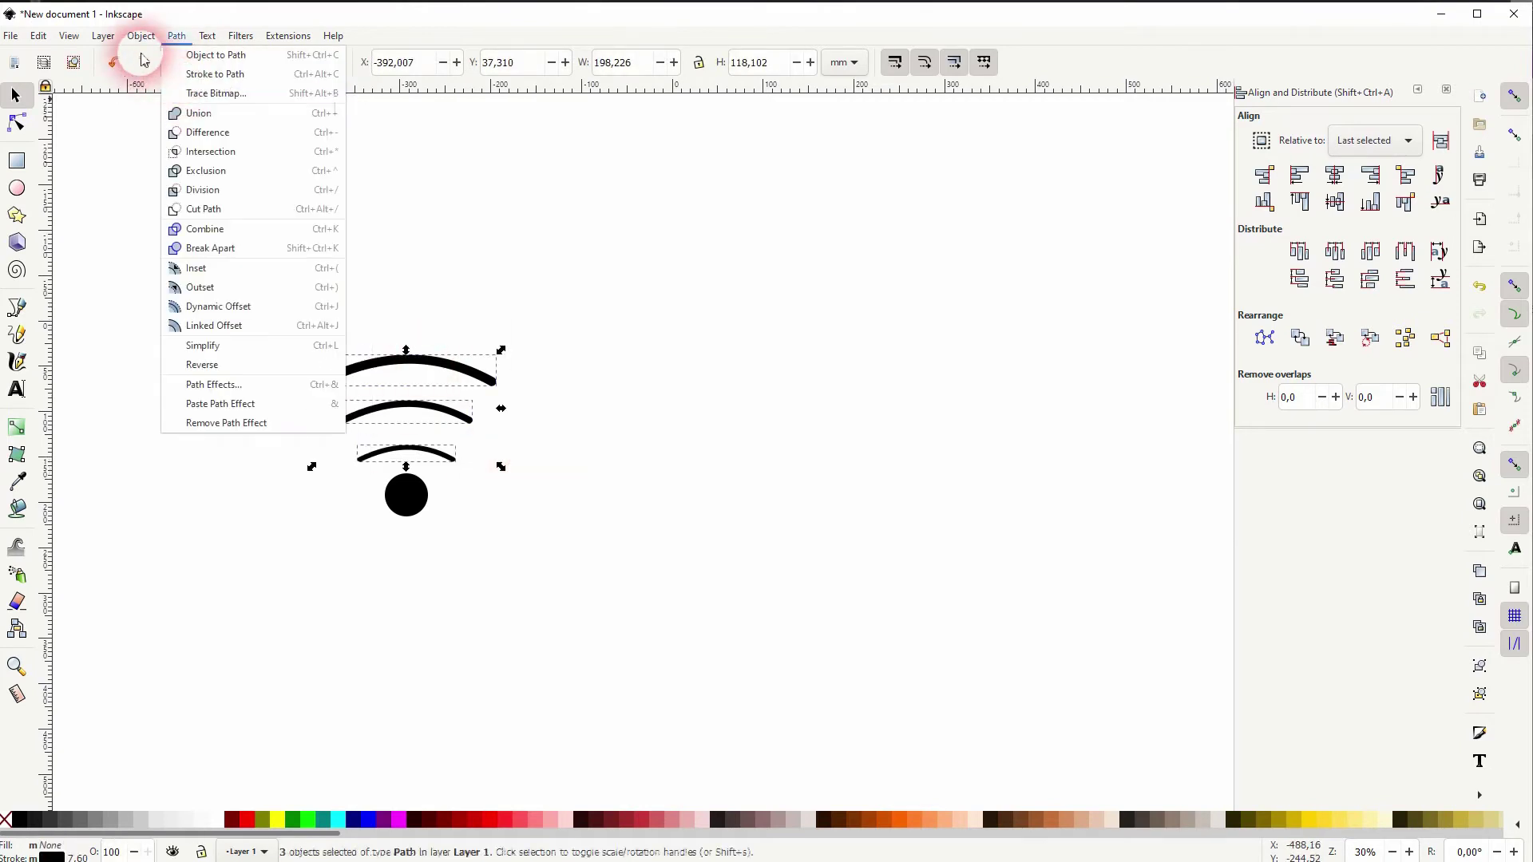
click(152, 55)
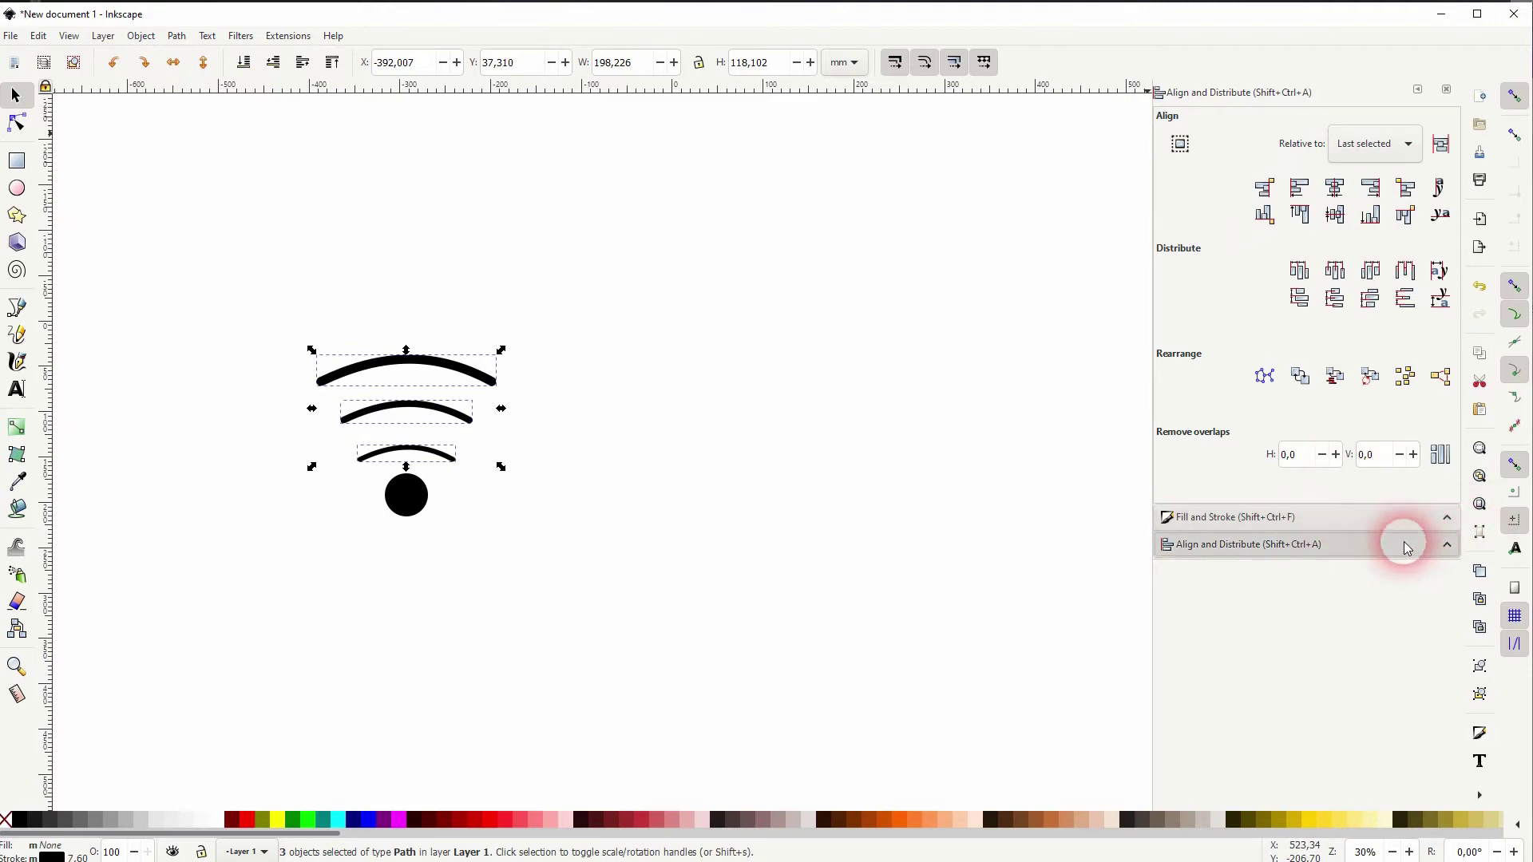
click(1389, 519)
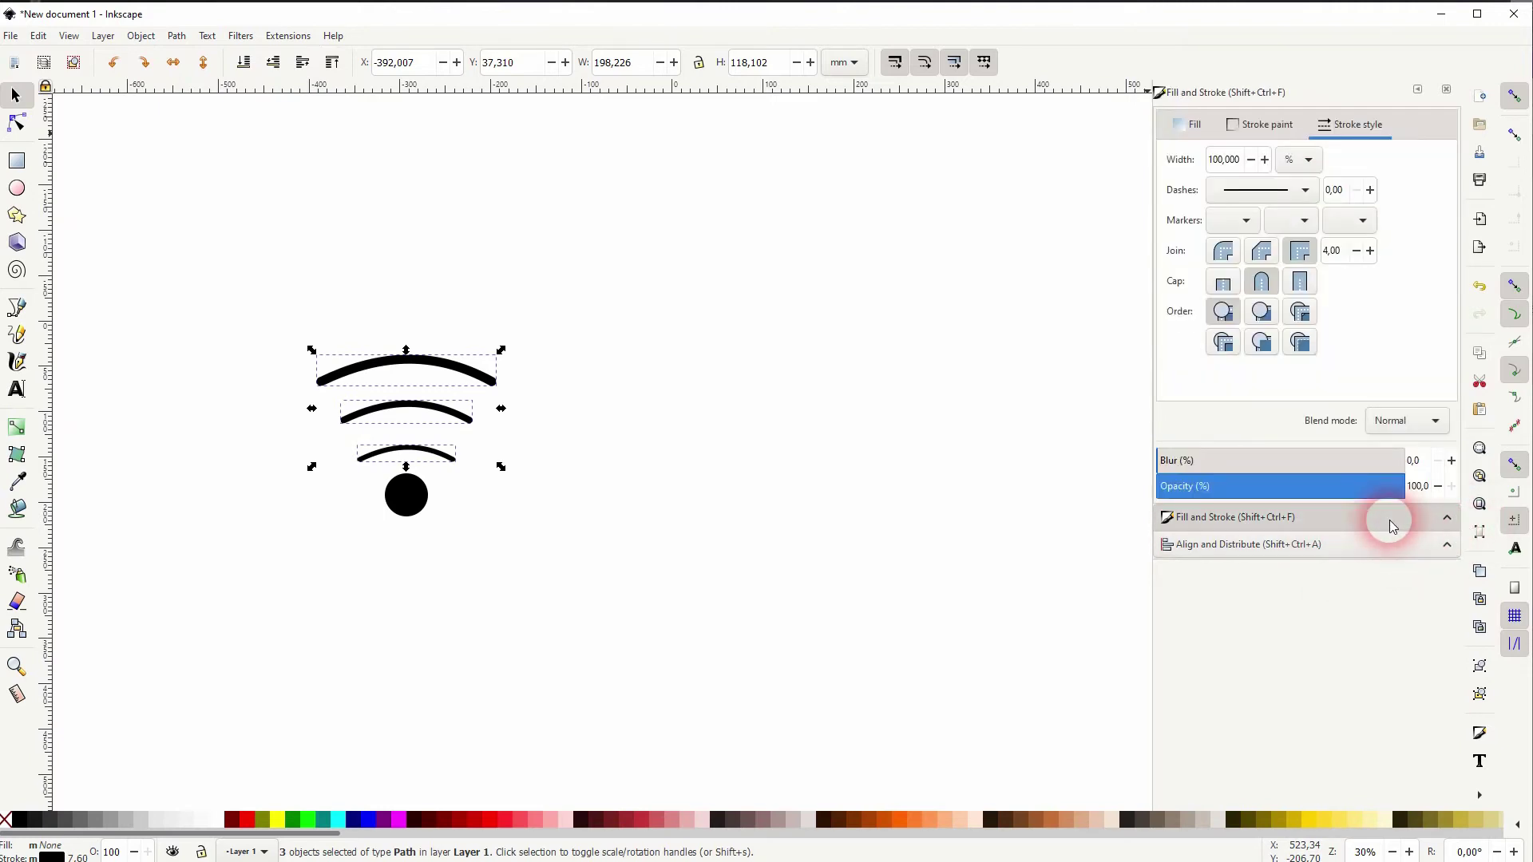
click(1301, 159)
click(1289, 119)
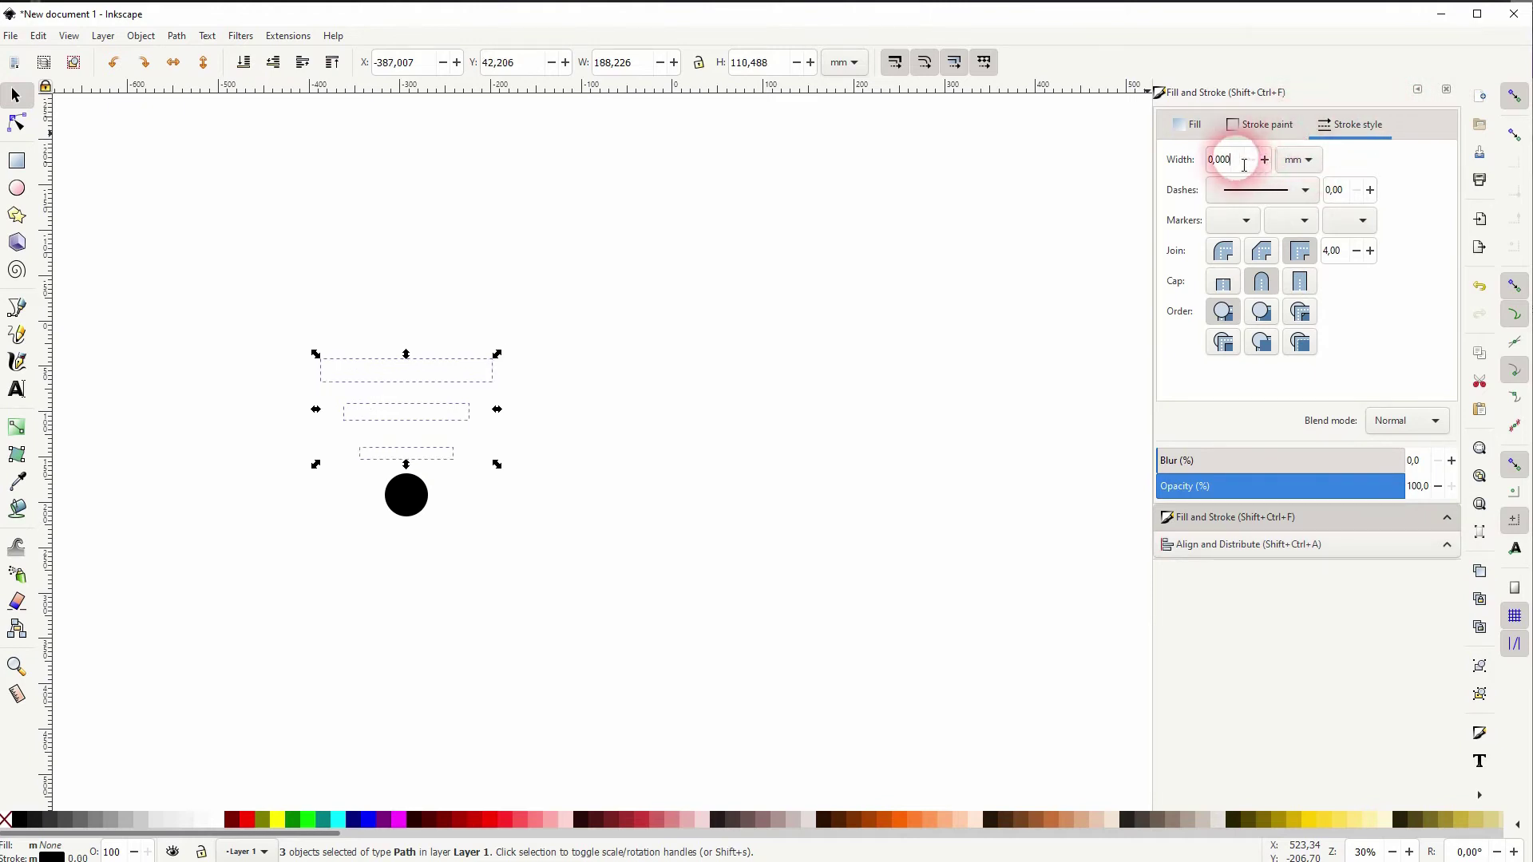
triple_click(1219, 160)
key(Return)
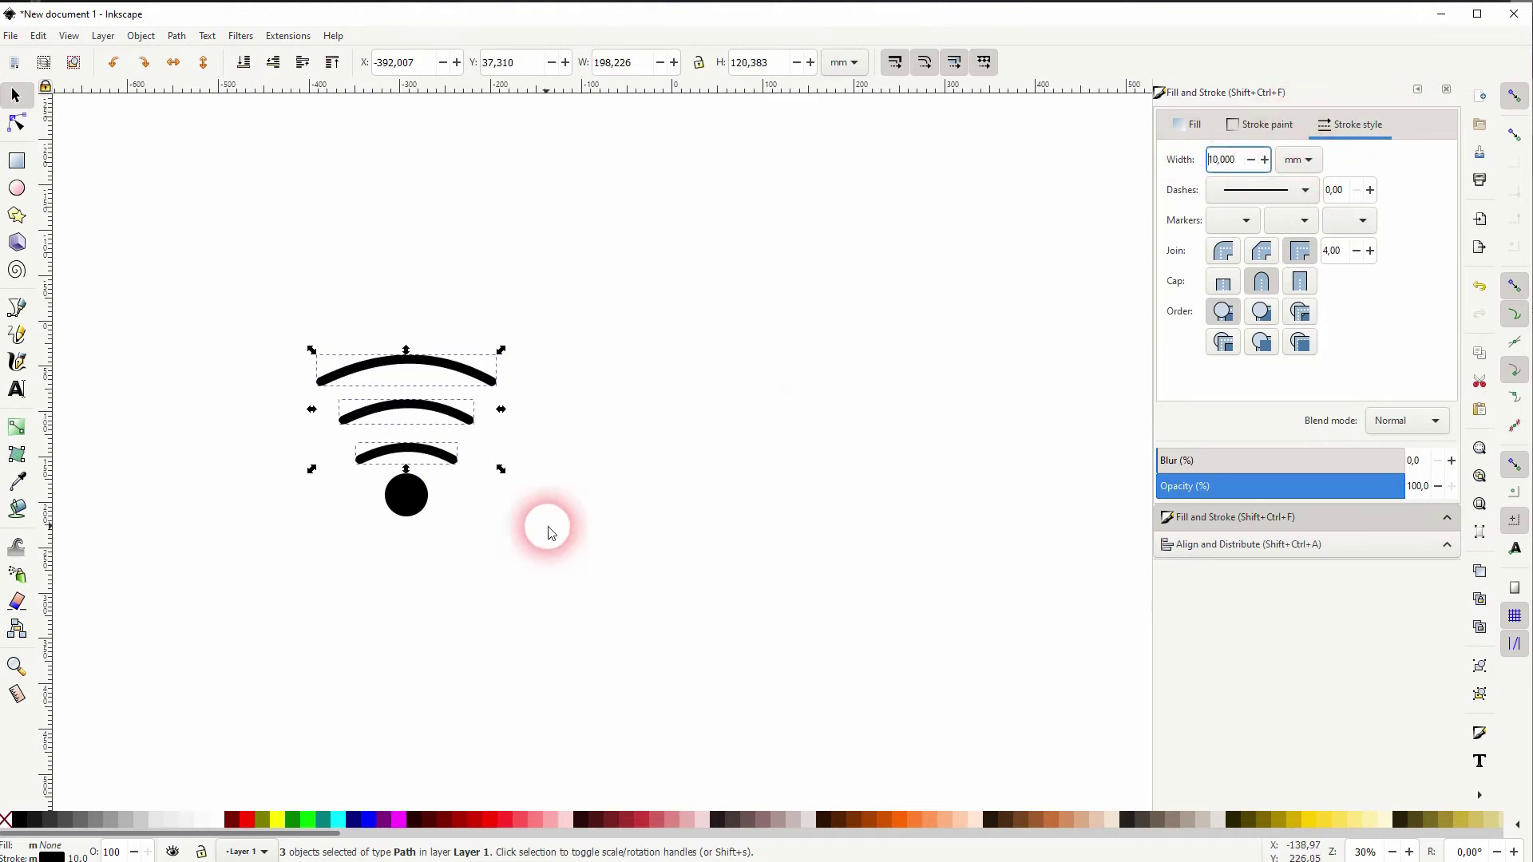
click(497, 564)
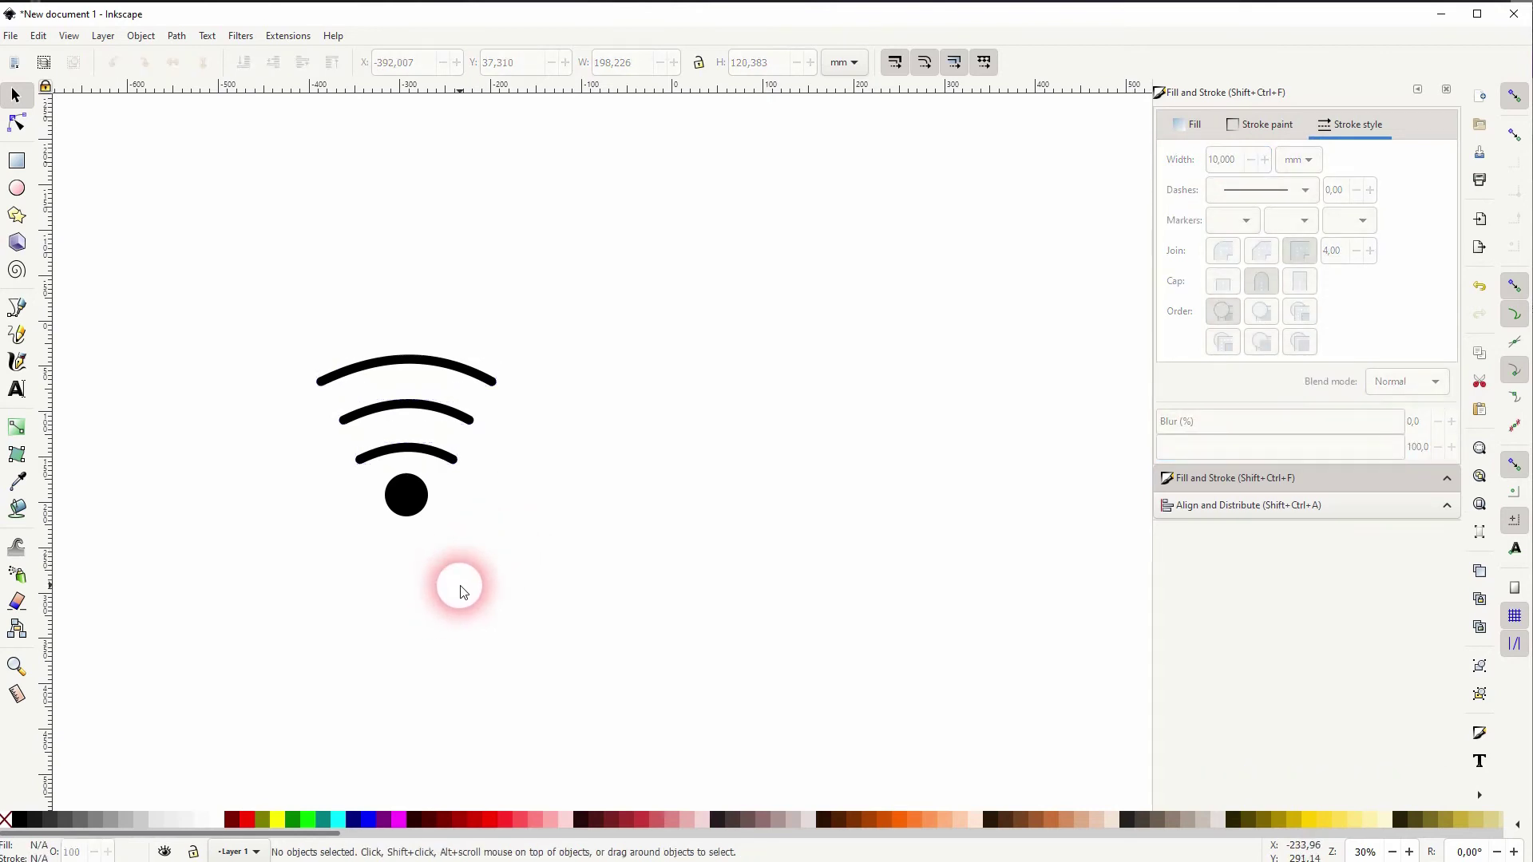
Step: Make the smallest arc slightly narrower
click(454, 460)
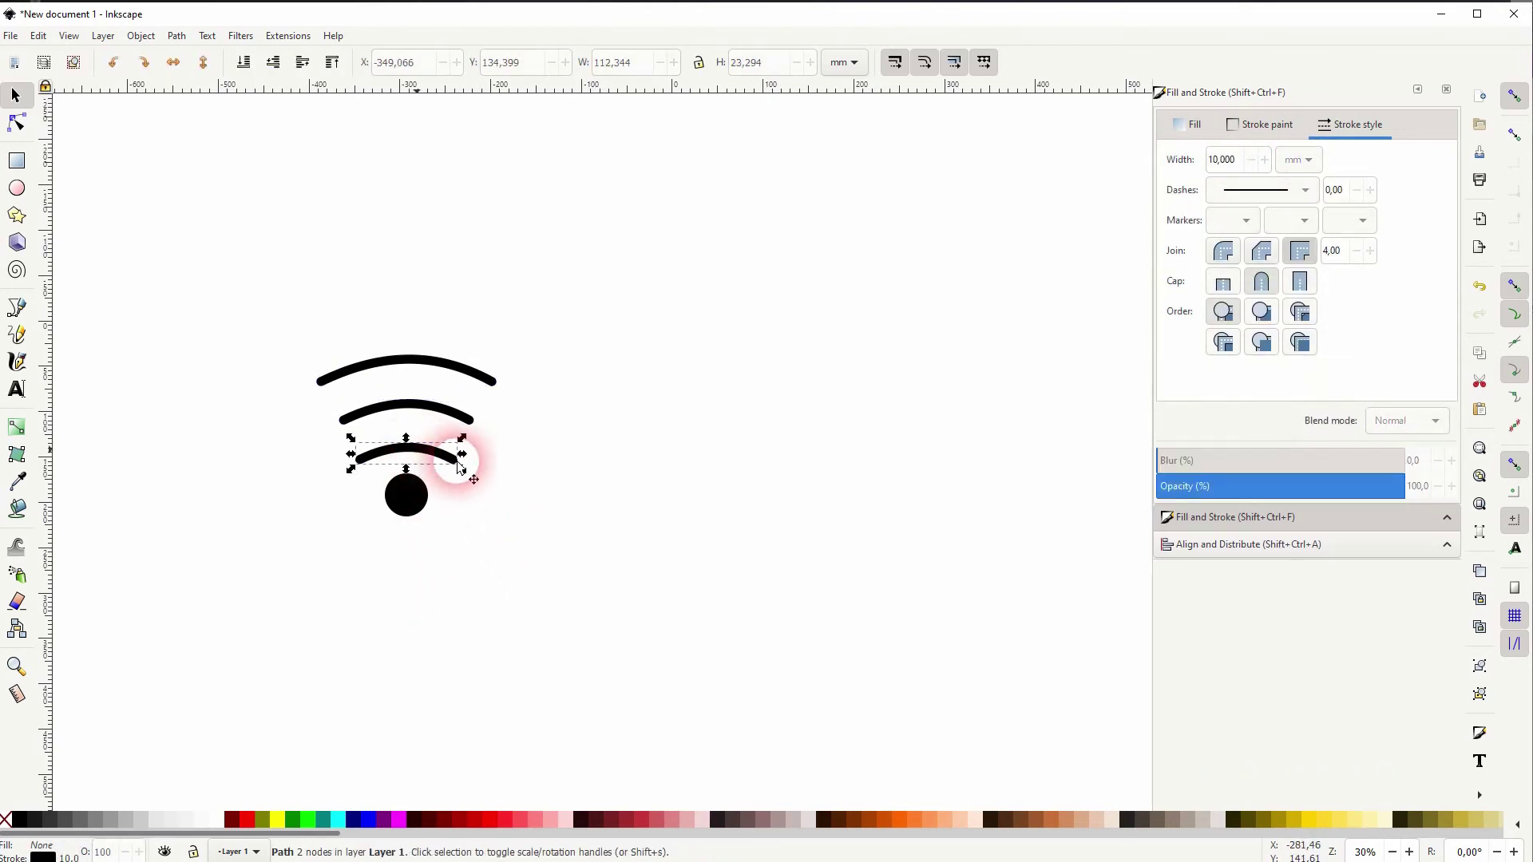
drag(463, 455, 445, 456)
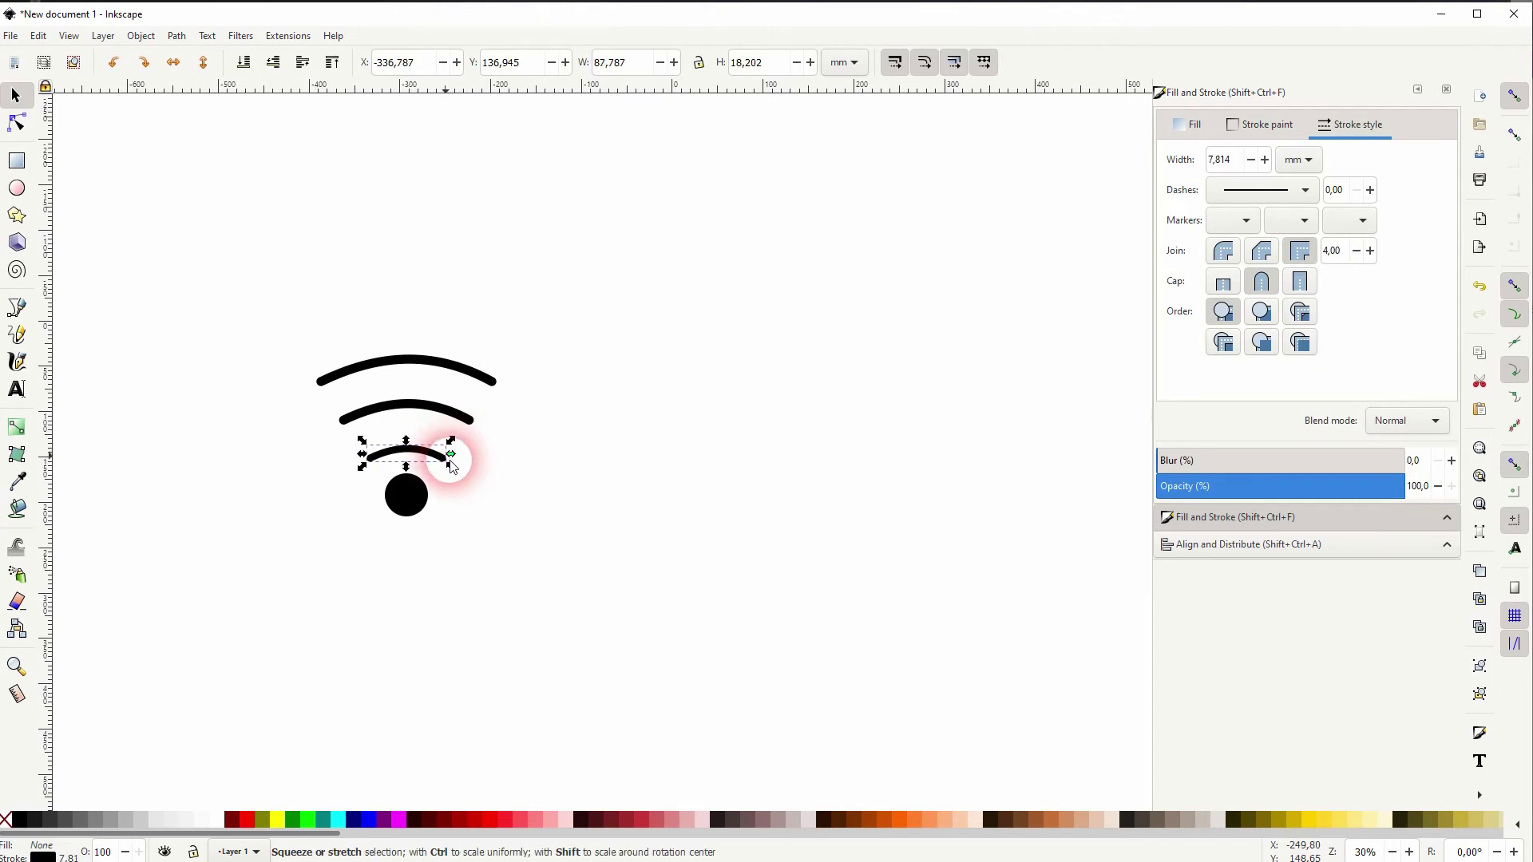
click(513, 445)
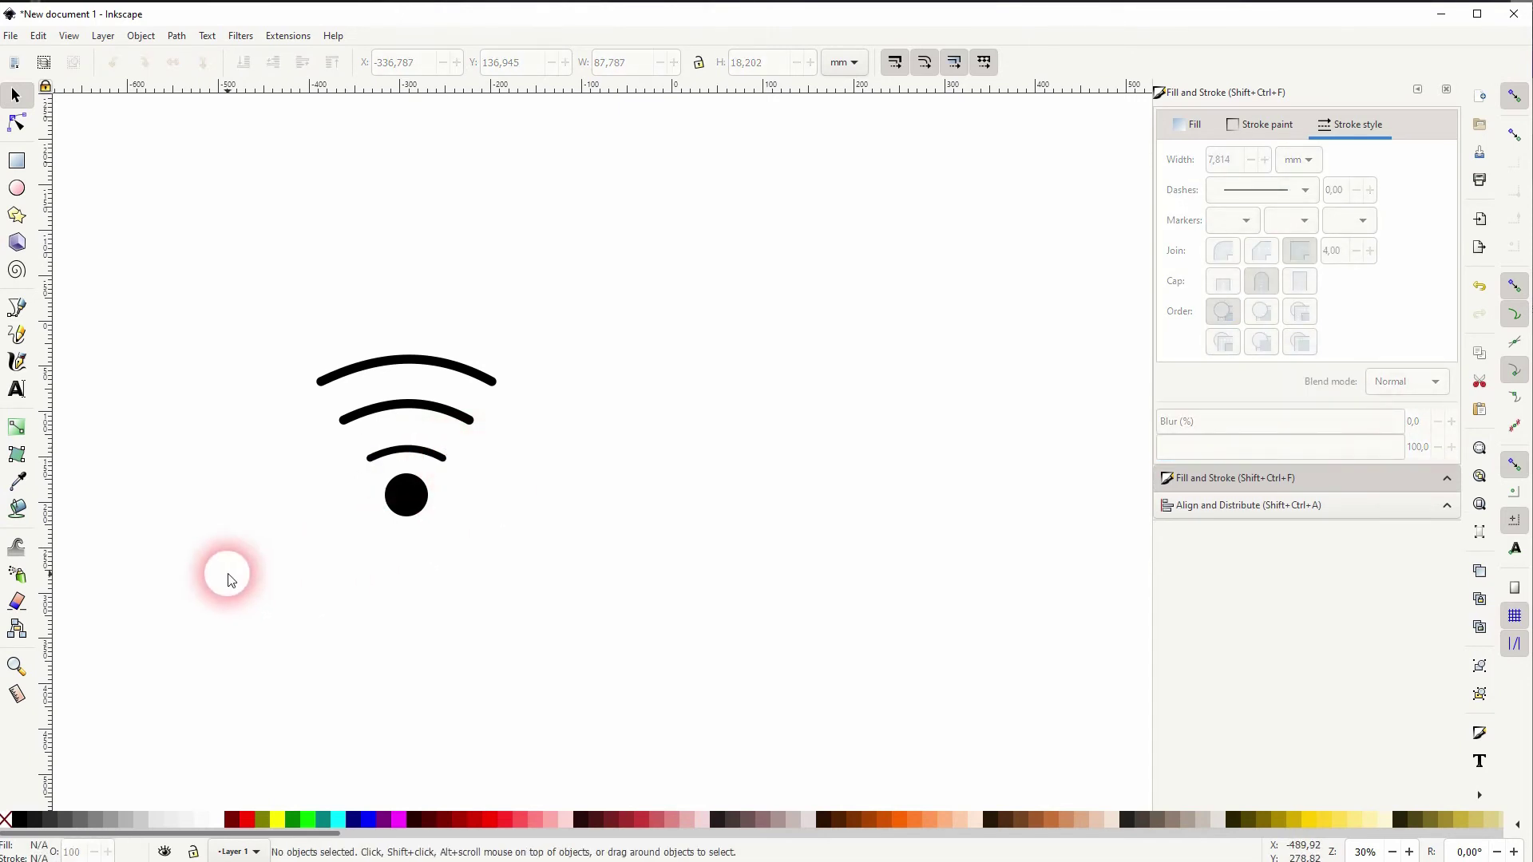
Step: Reapply a 10 mm stroke width to the three arcs, excluding the dot
drag(243, 554, 630, 254)
shift+click(409, 503)
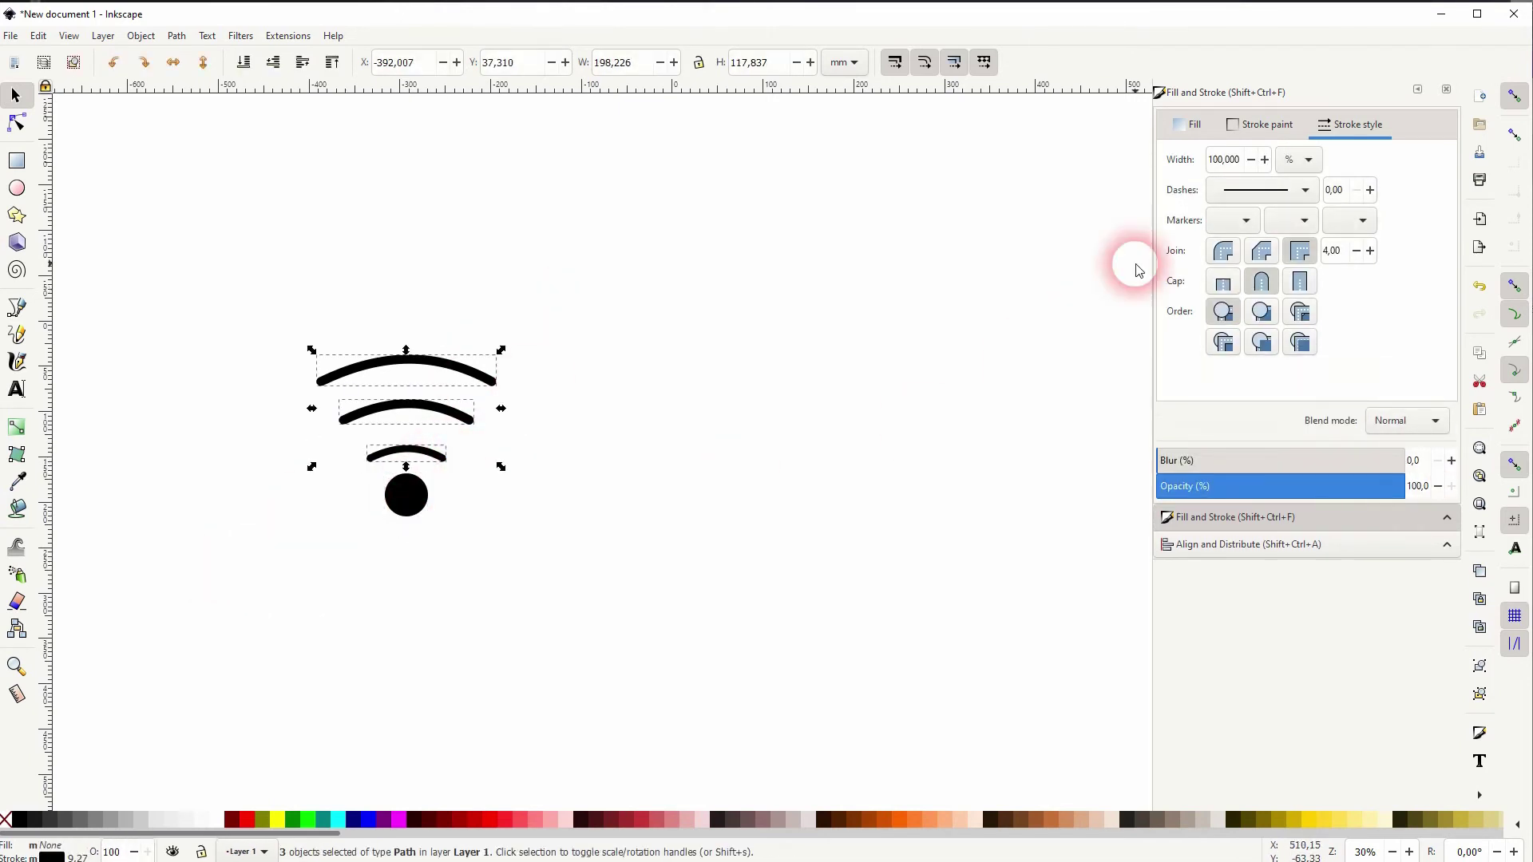
click(1295, 159)
click(1290, 119)
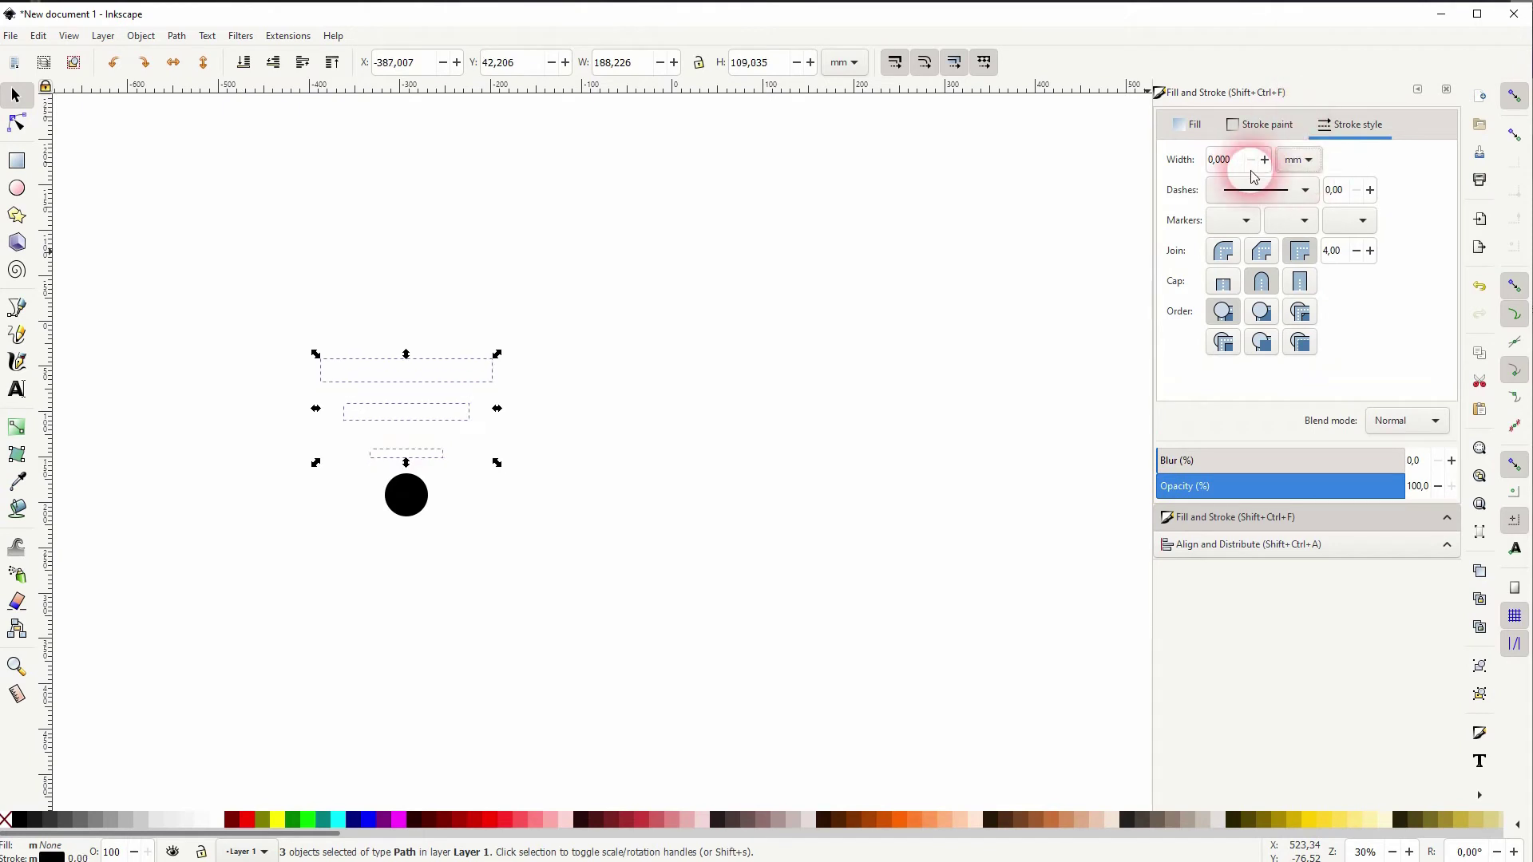
double_click(1210, 166)
text(10)
key(Return)
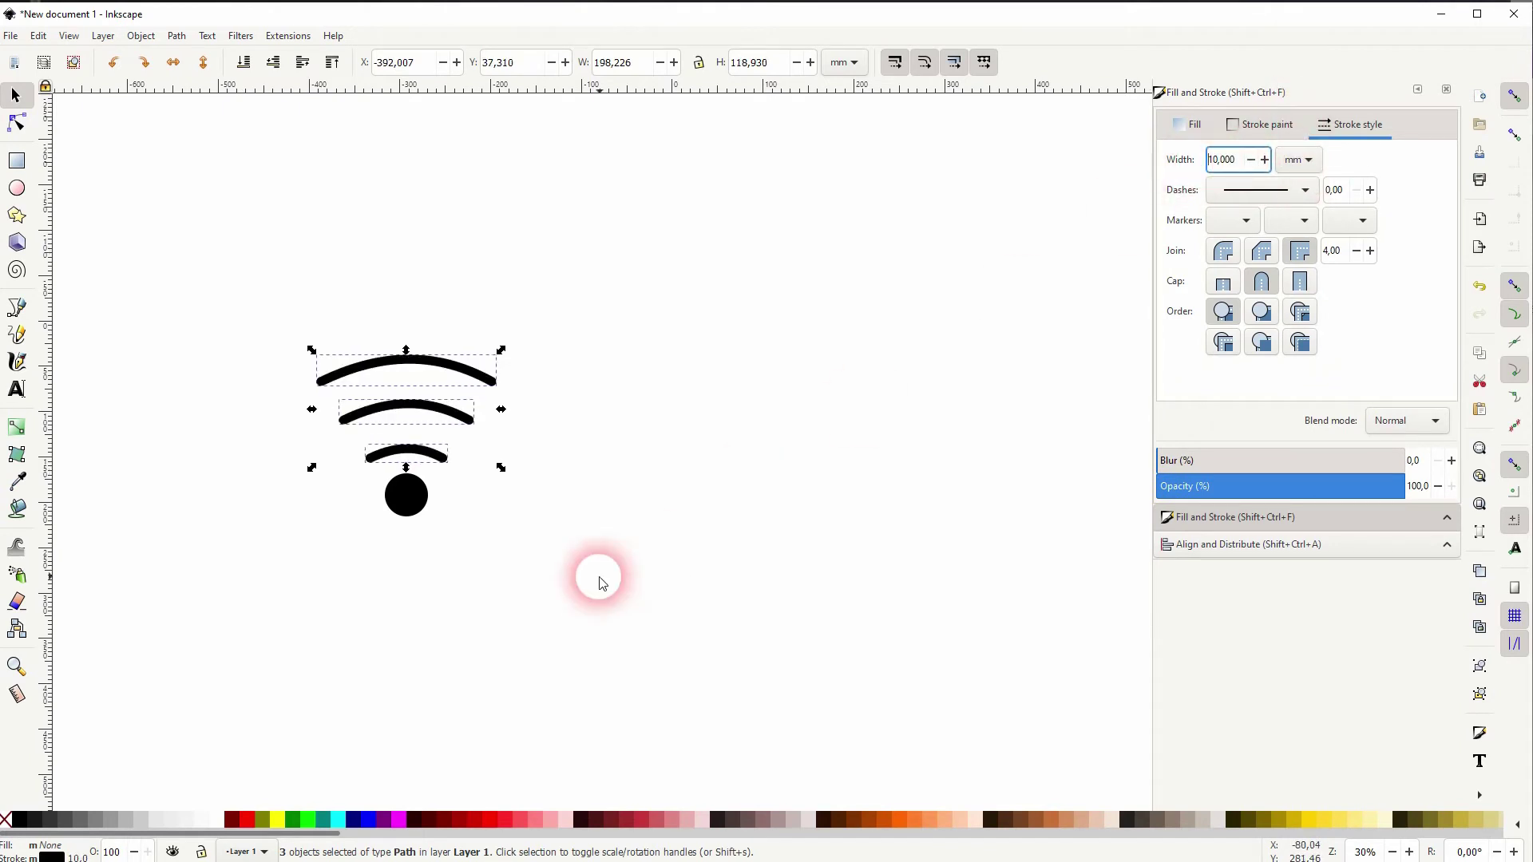
click(600, 573)
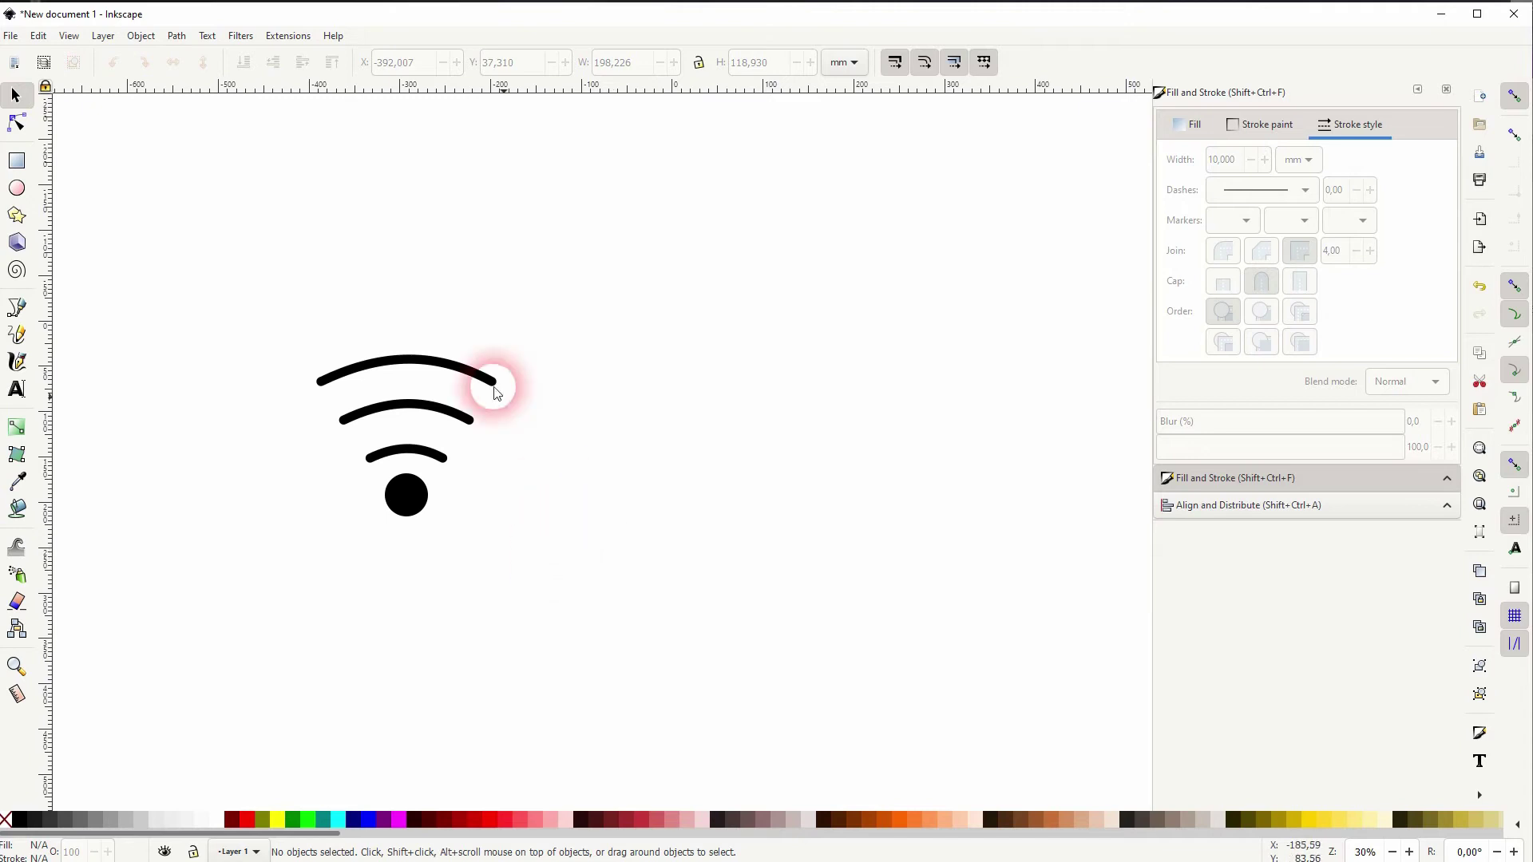
Step: Nudge the top arc down and distribute all icon parts evenly vertically
drag(435, 367, 435, 384)
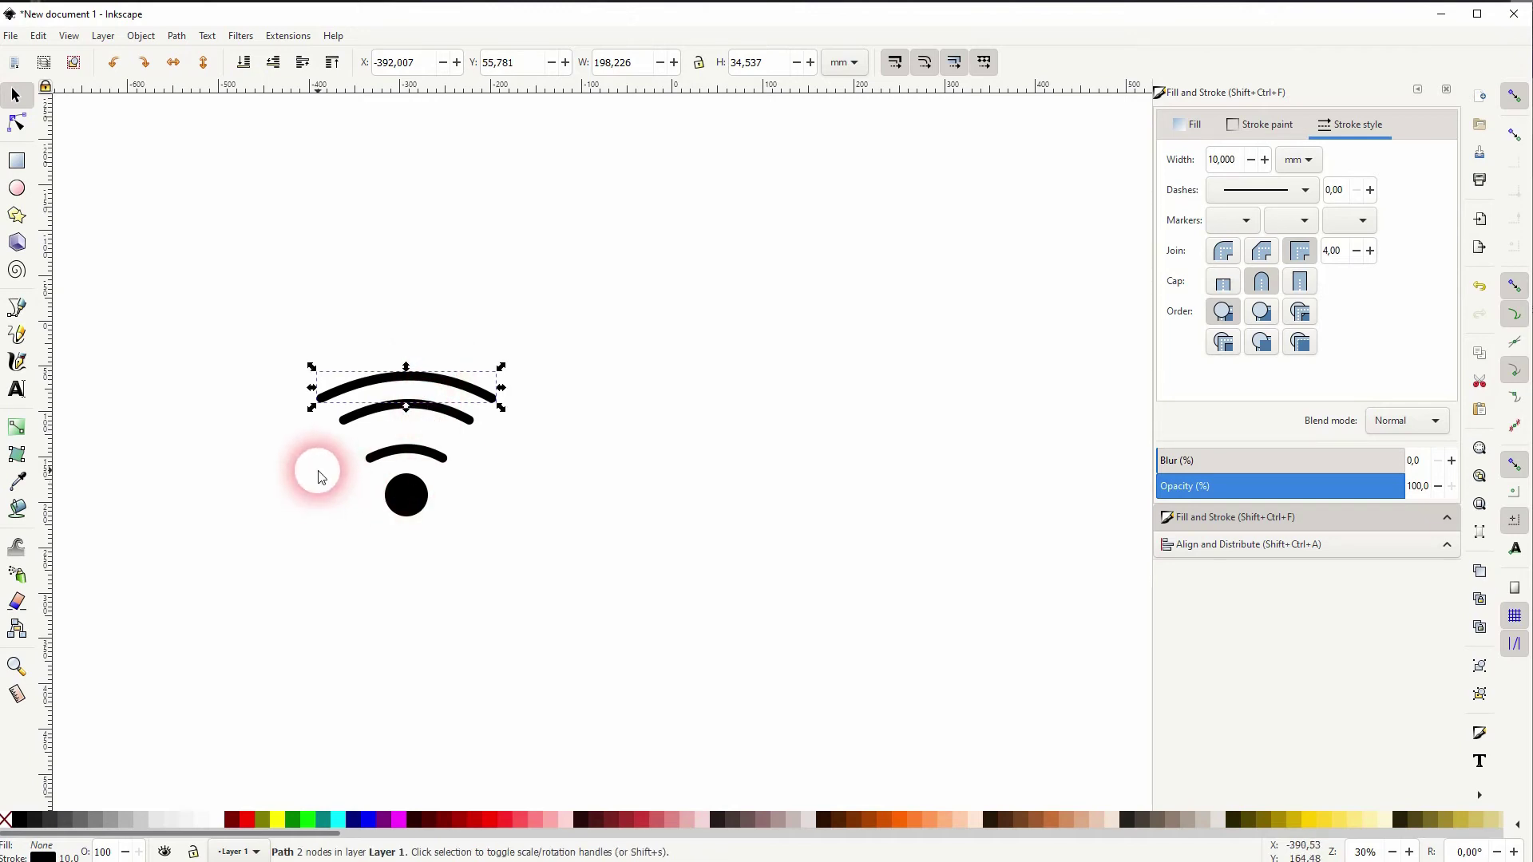
drag(249, 562, 671, 263)
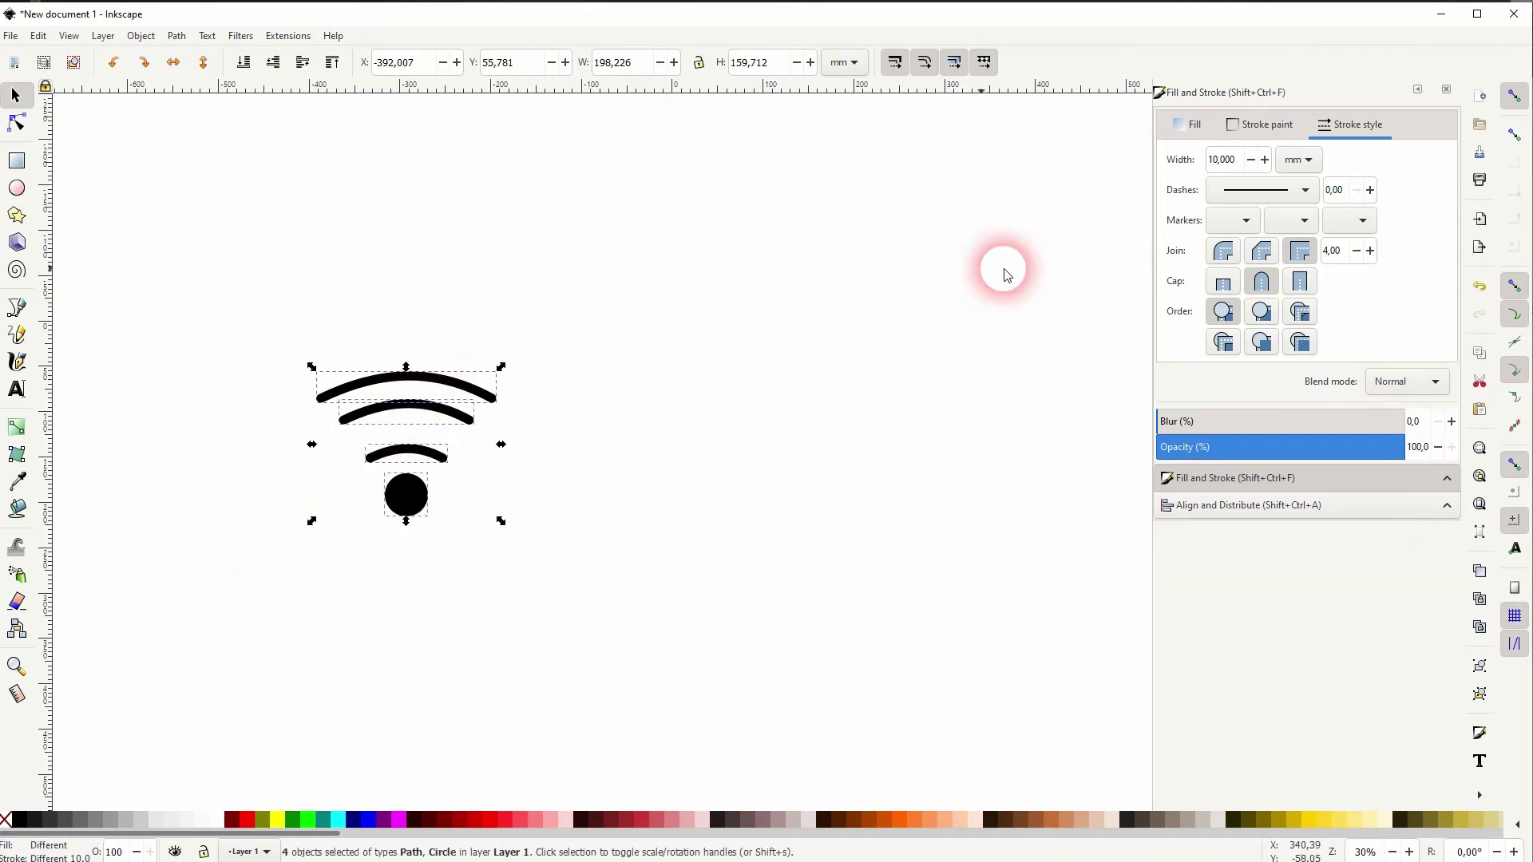
click(1304, 505)
click(1334, 290)
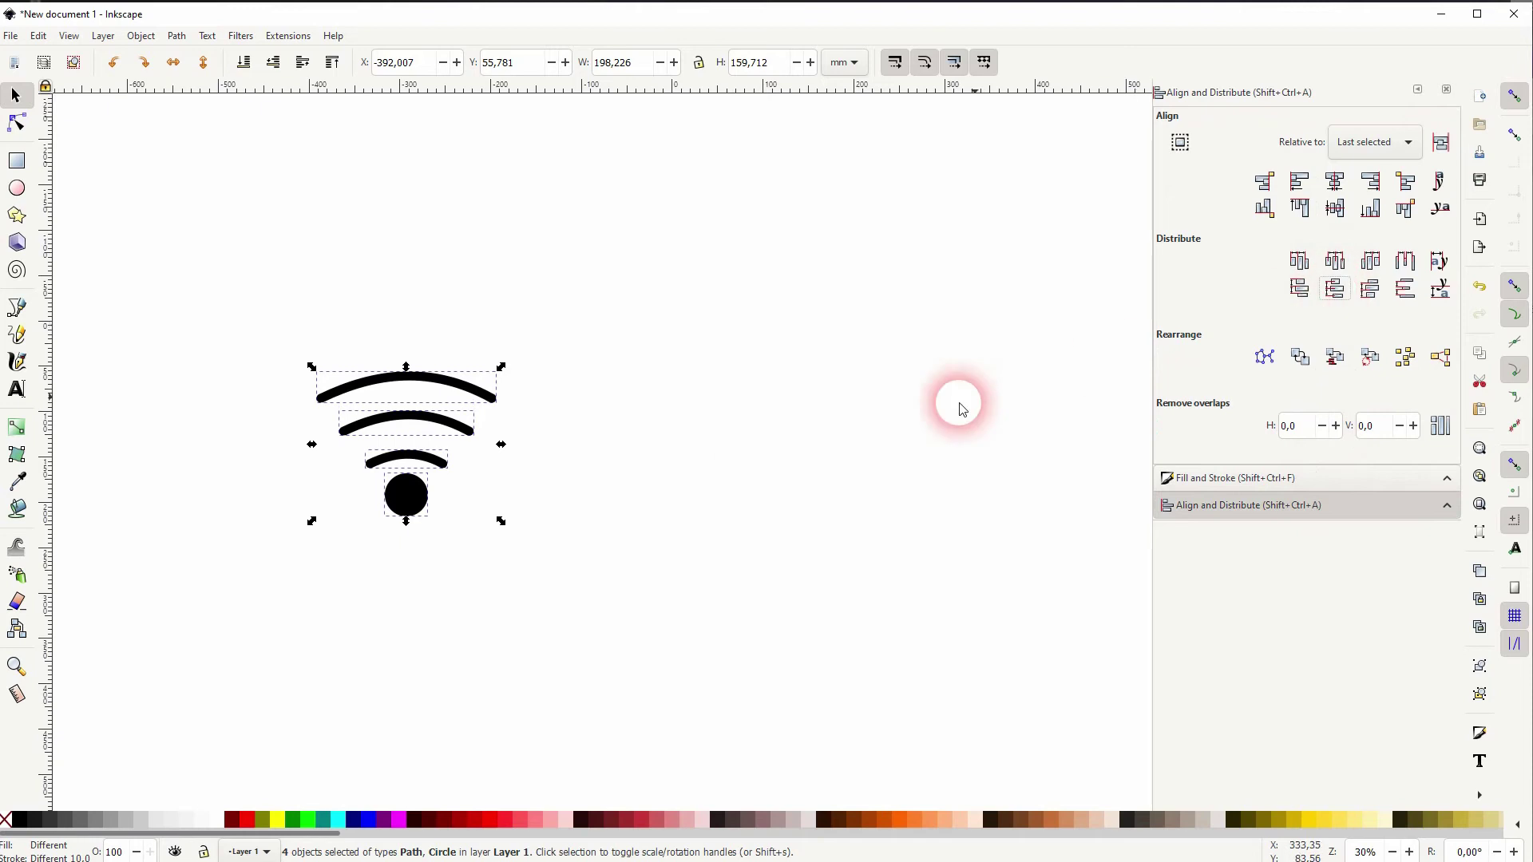
click(733, 491)
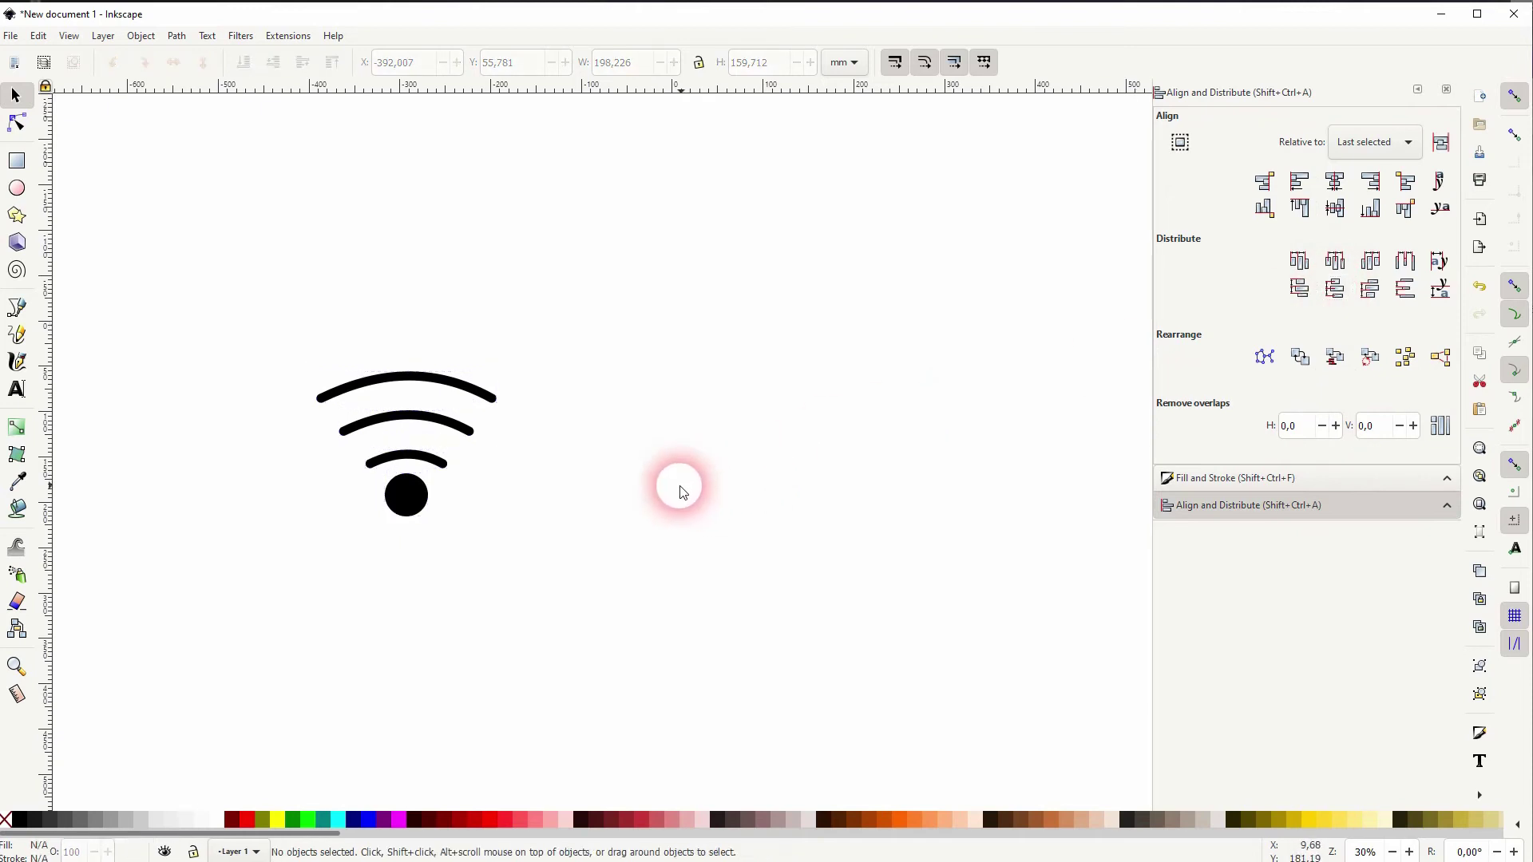
Step: Shrink the black dot to about 80% size, roughly 36.9 mm across
click(410, 503)
drag(437, 495, 437, 502)
click(476, 571)
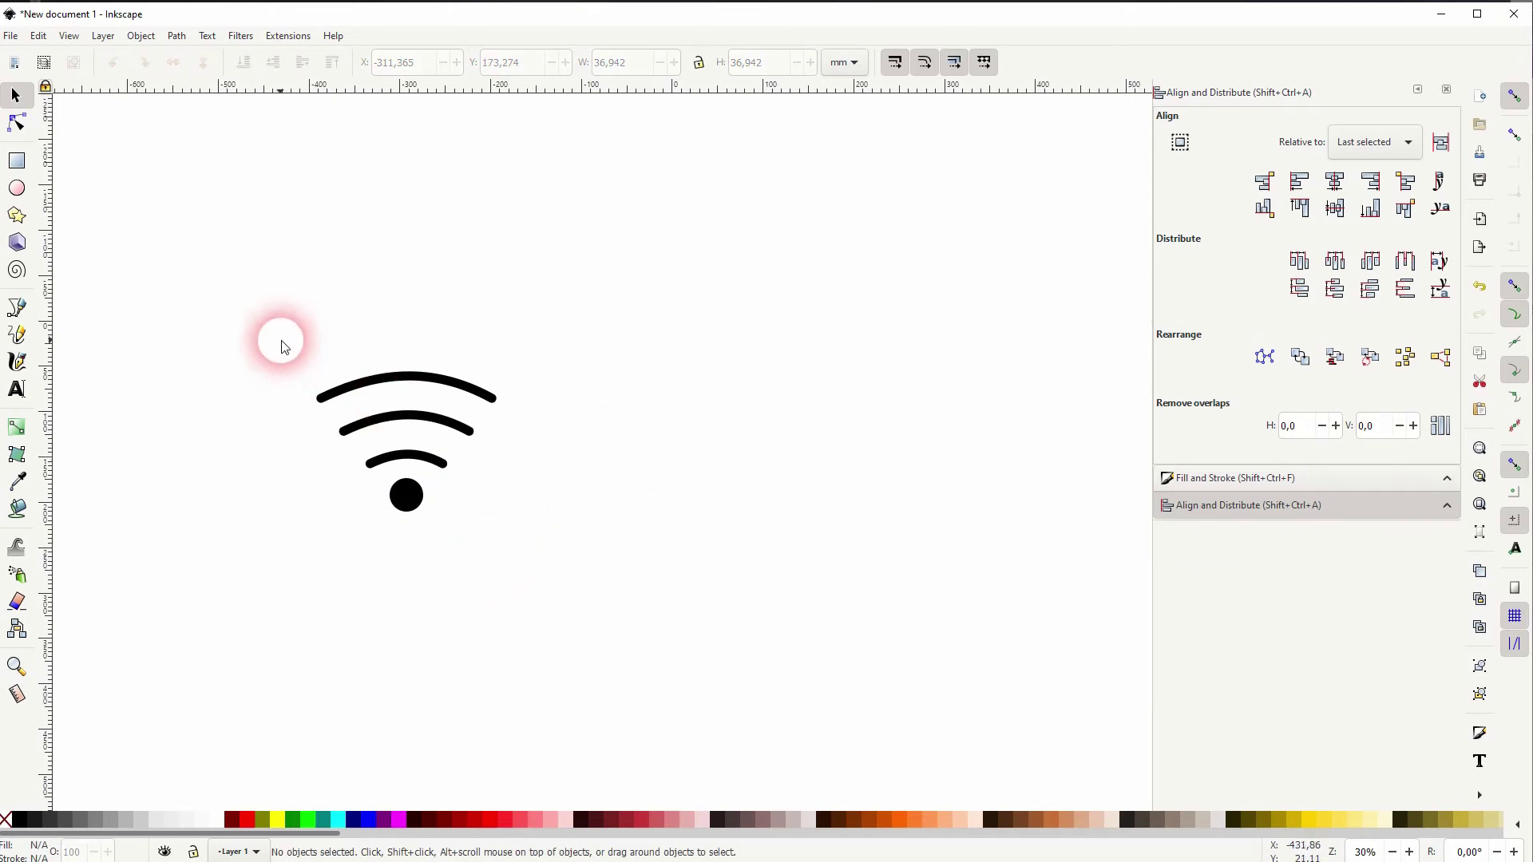
drag(289, 347, 534, 482)
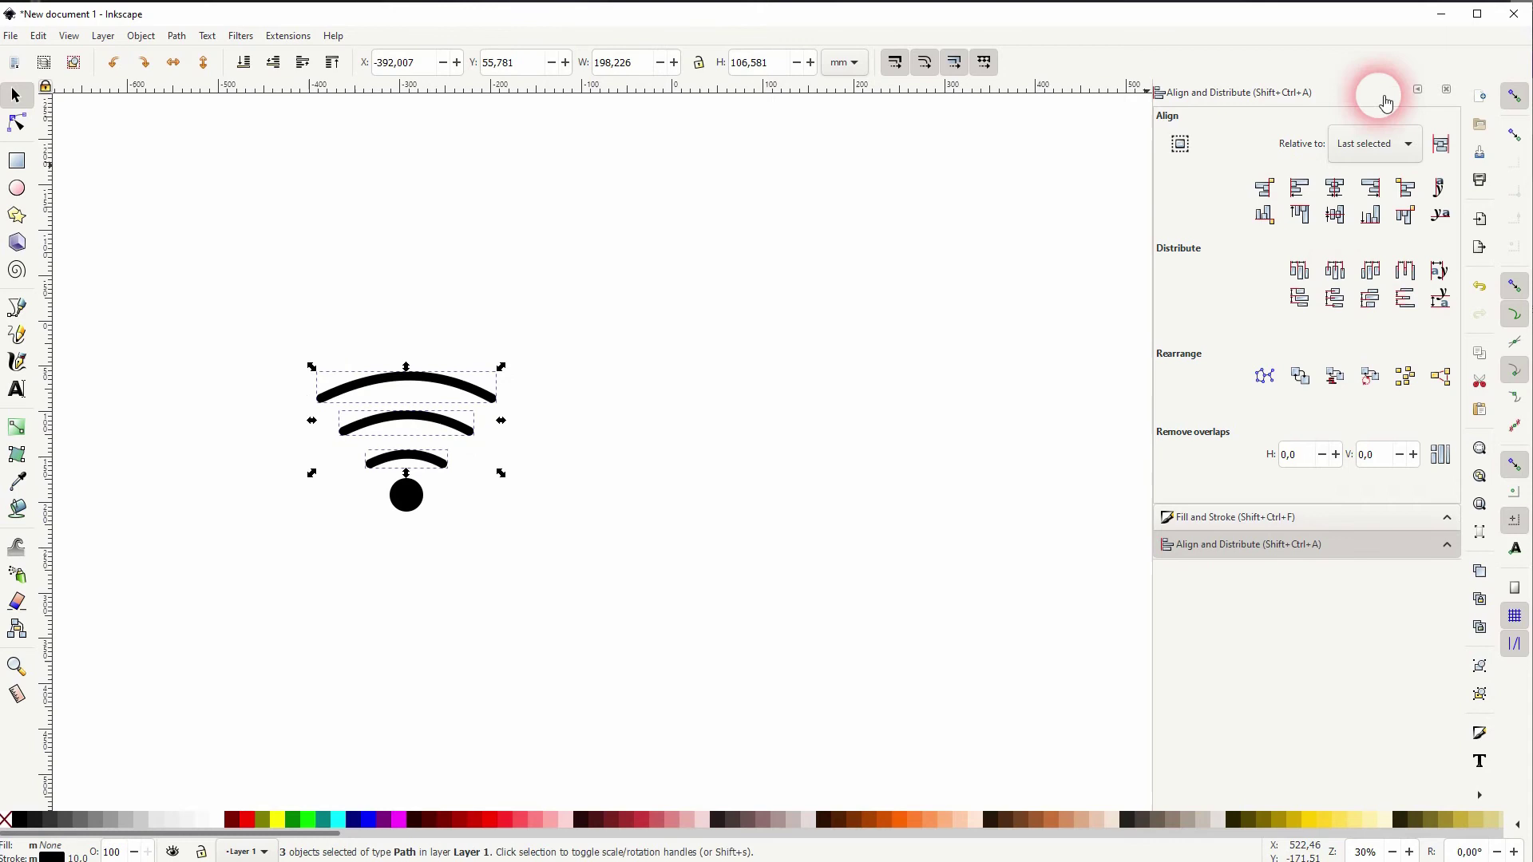
Step: Change the three arcs' stroke width from 10 mm to 15 mm
click(1329, 518)
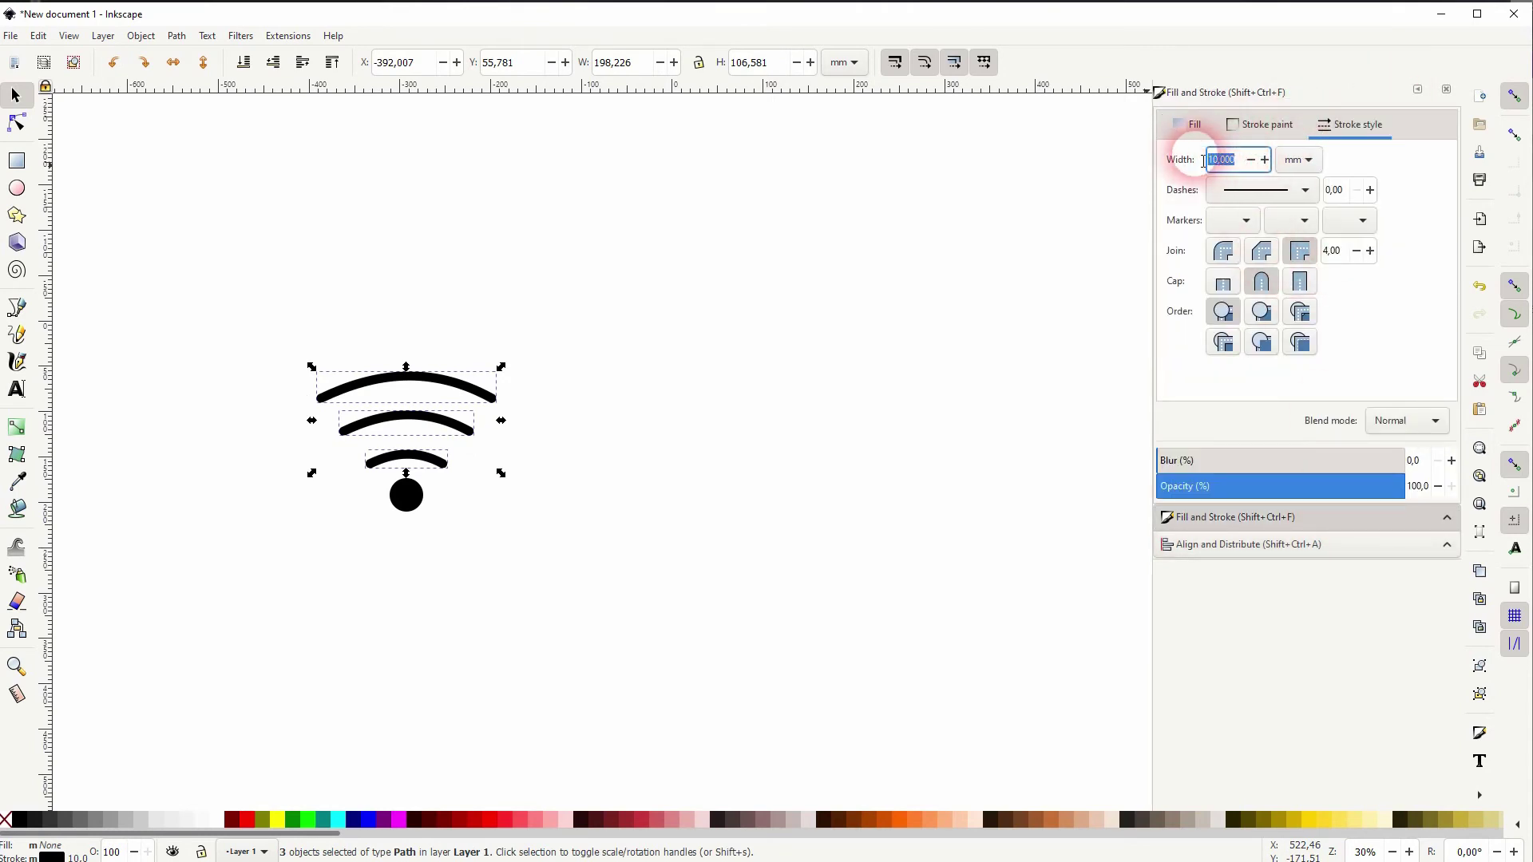
text(15)
key(Return)
click(694, 498)
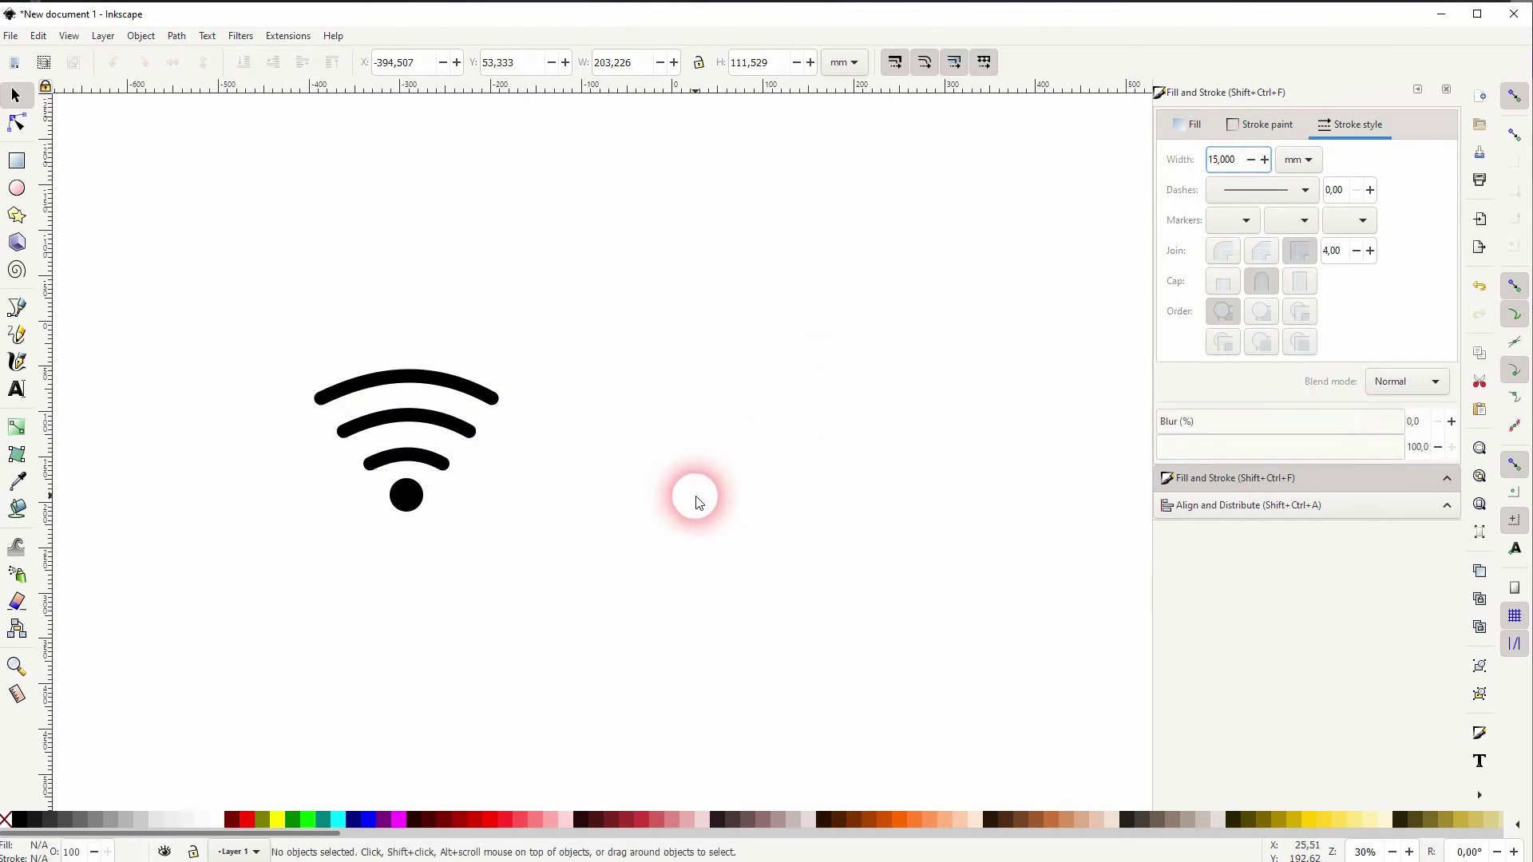
drag(248, 569, 620, 284)
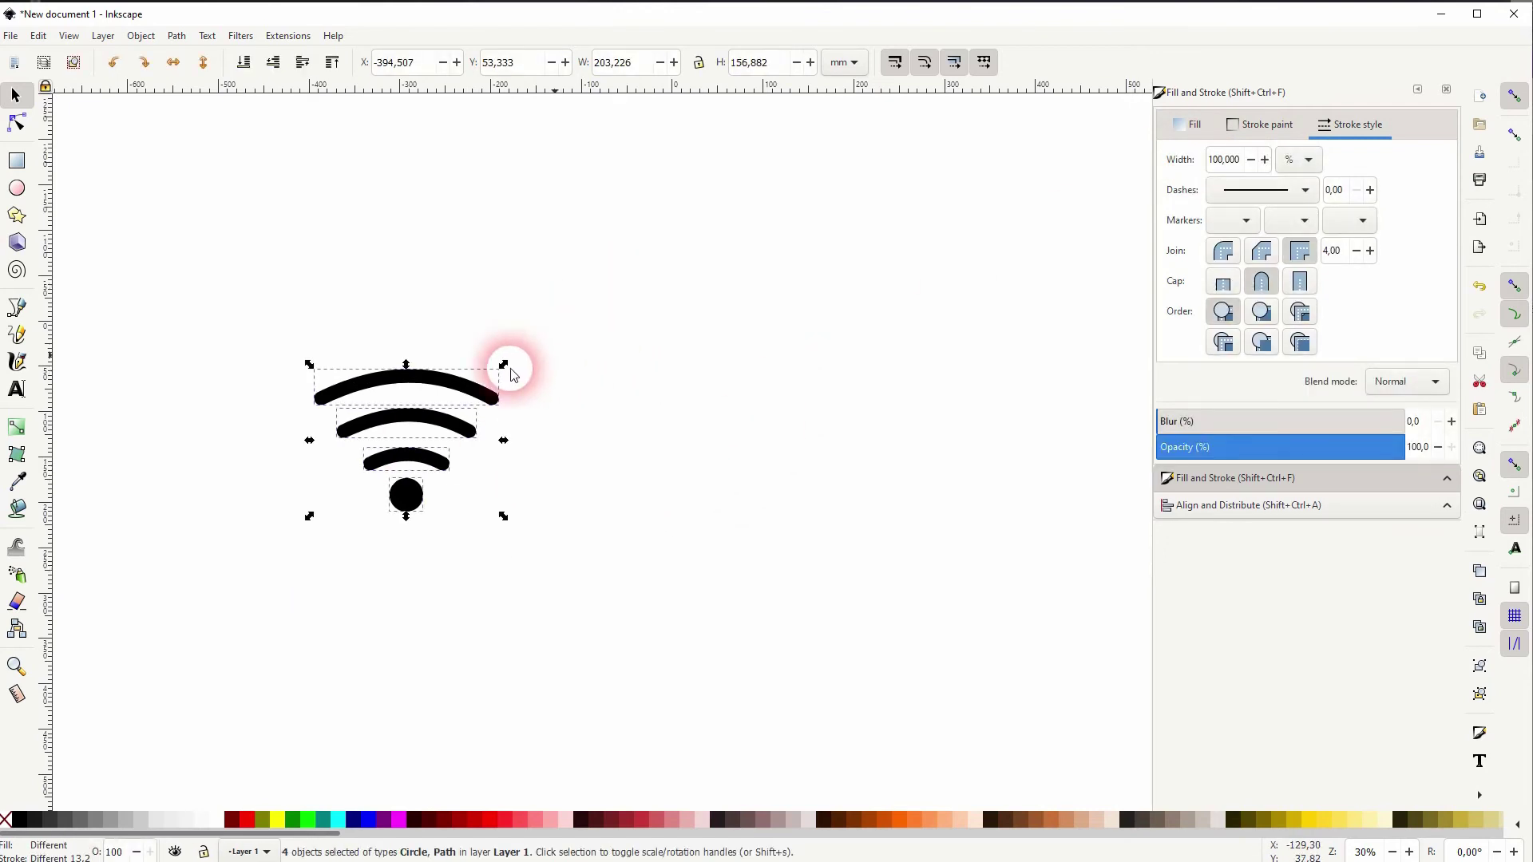
Step: Drop three copies of the Wi-Fi icon to its right, forming a row of four
drag(405, 422, 1092, 418)
key(ctrl+d)
key(ctrl+d)
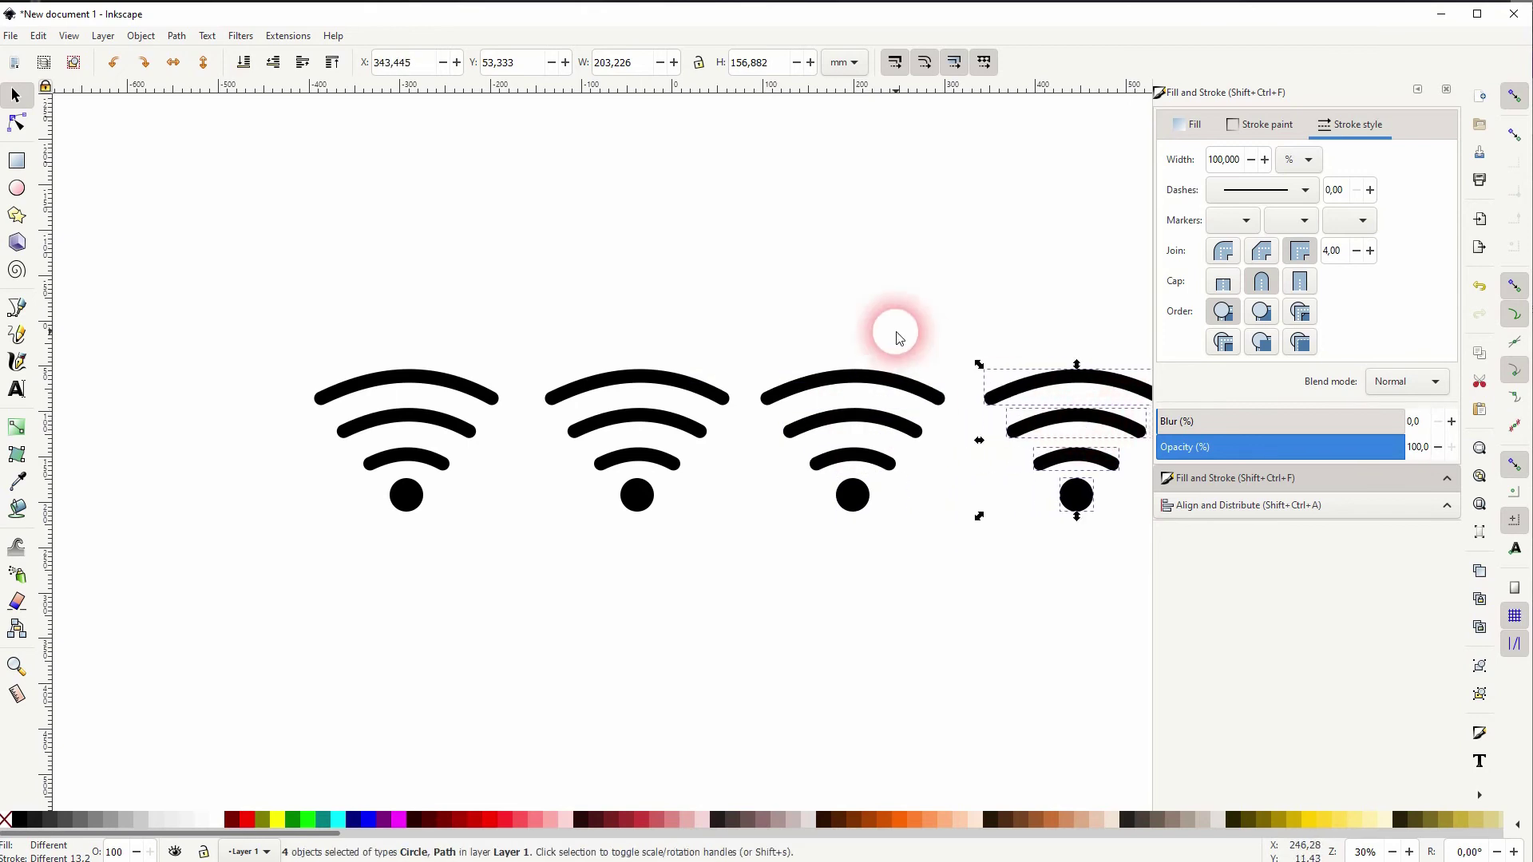
drag(895, 337, 690, 329)
click(681, 326)
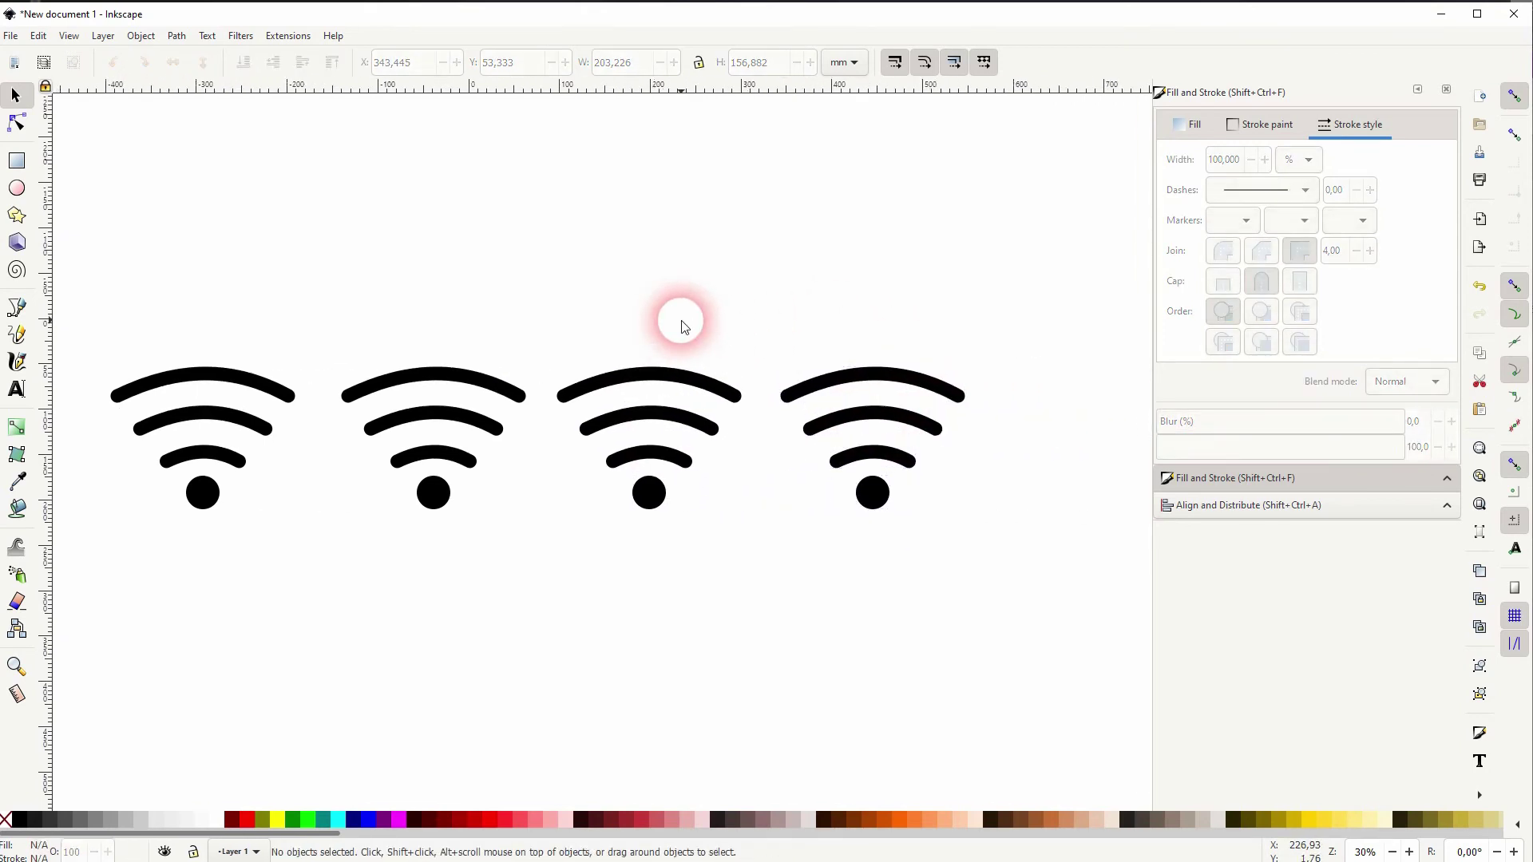
Step: Turn the second icon's top arc grey (a6a6a6ff) and copy that colour code
click(421, 381)
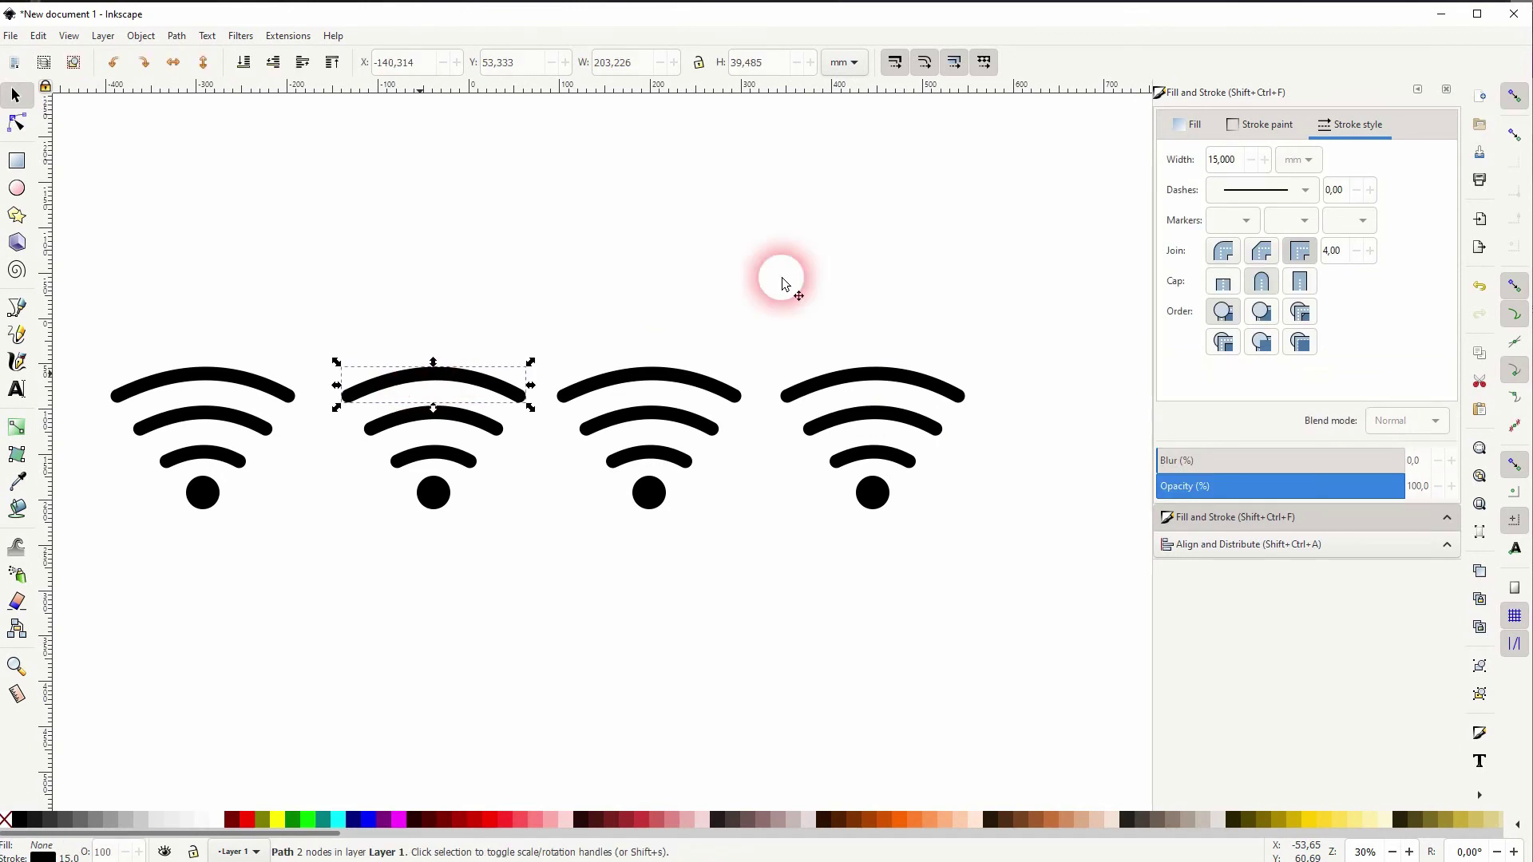
click(1268, 126)
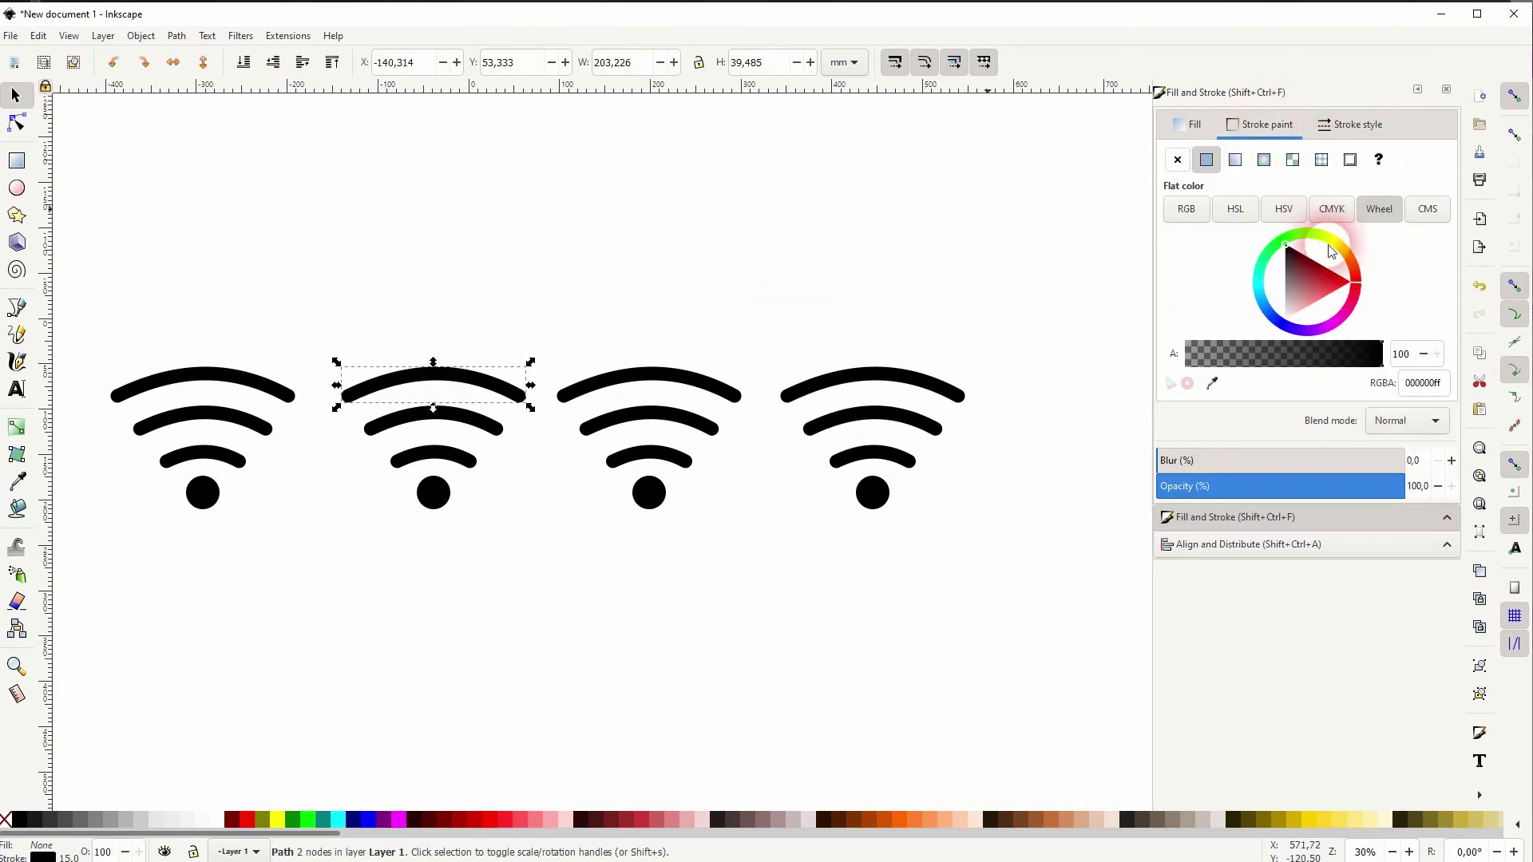
drag(1290, 249, 1285, 296)
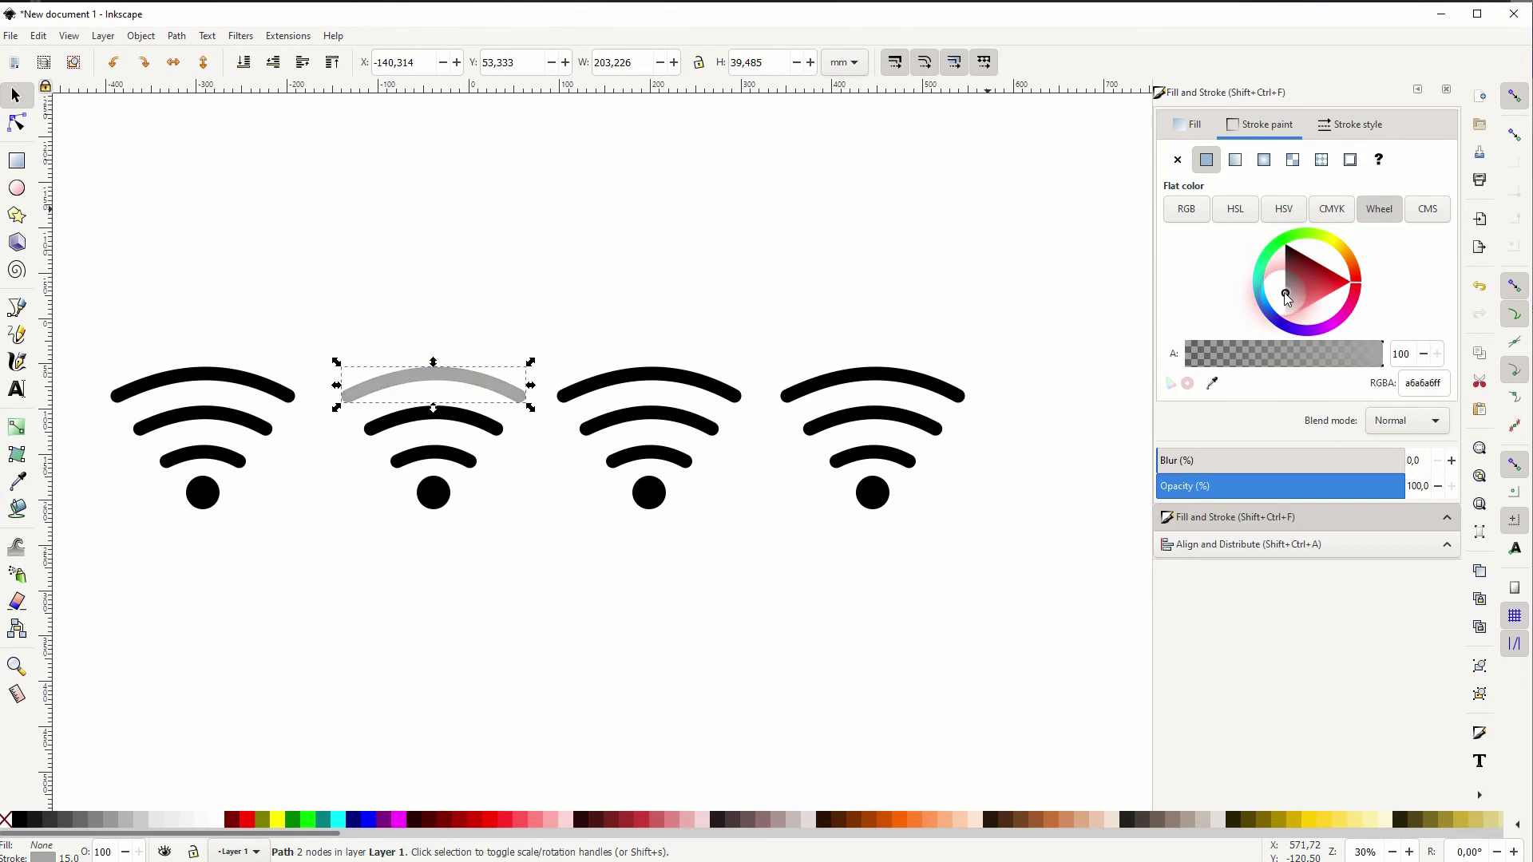
click(1420, 386)
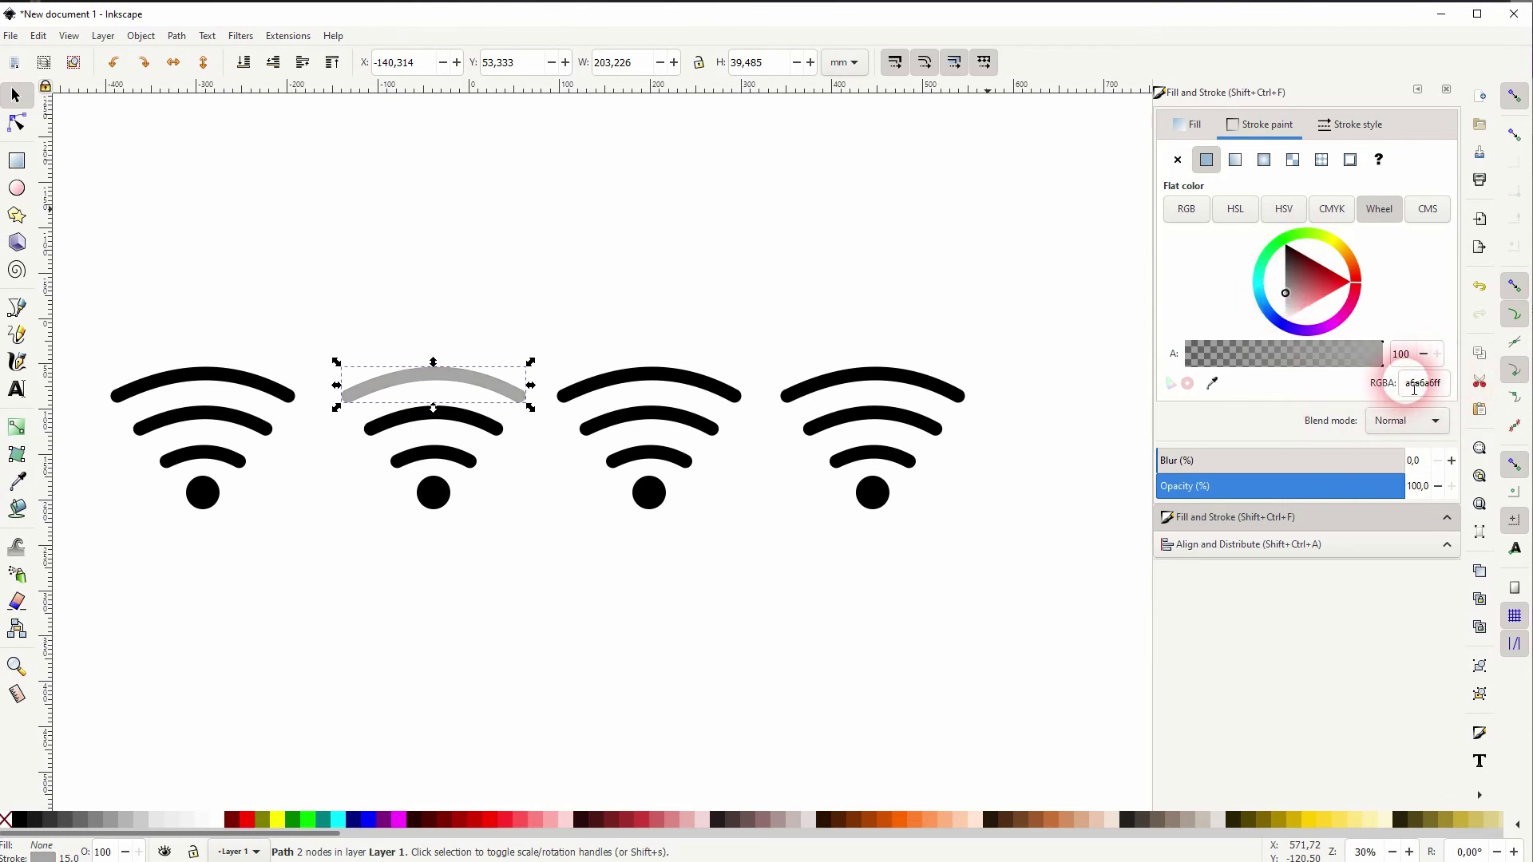
drag(1414, 389, 1463, 390)
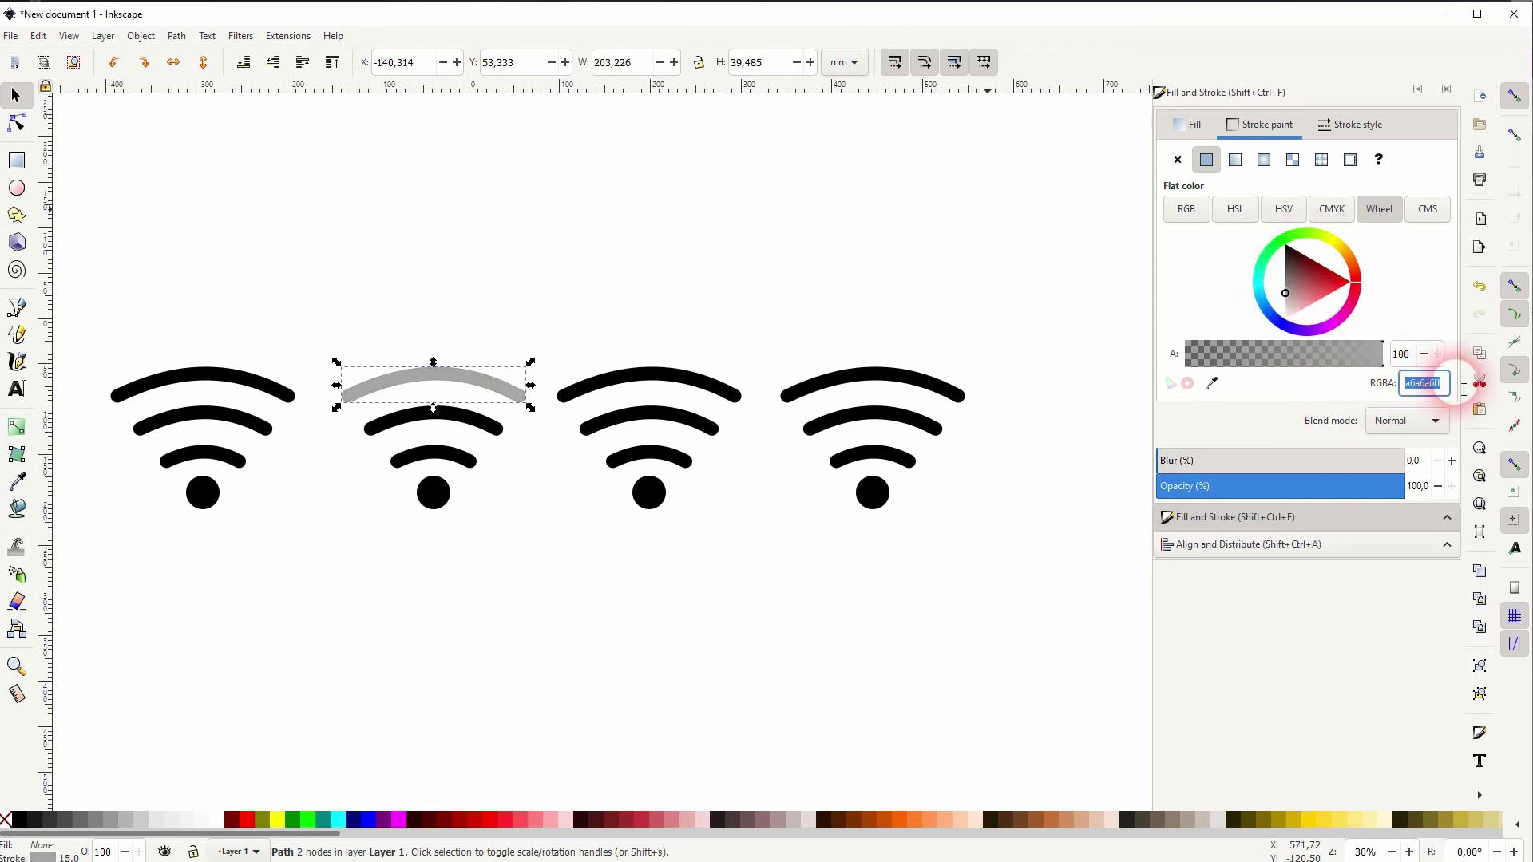
Step: Paste the grey a6a6a6ff code onto the third and fourth icons' arcs
click(684, 383)
shift+click(687, 419)
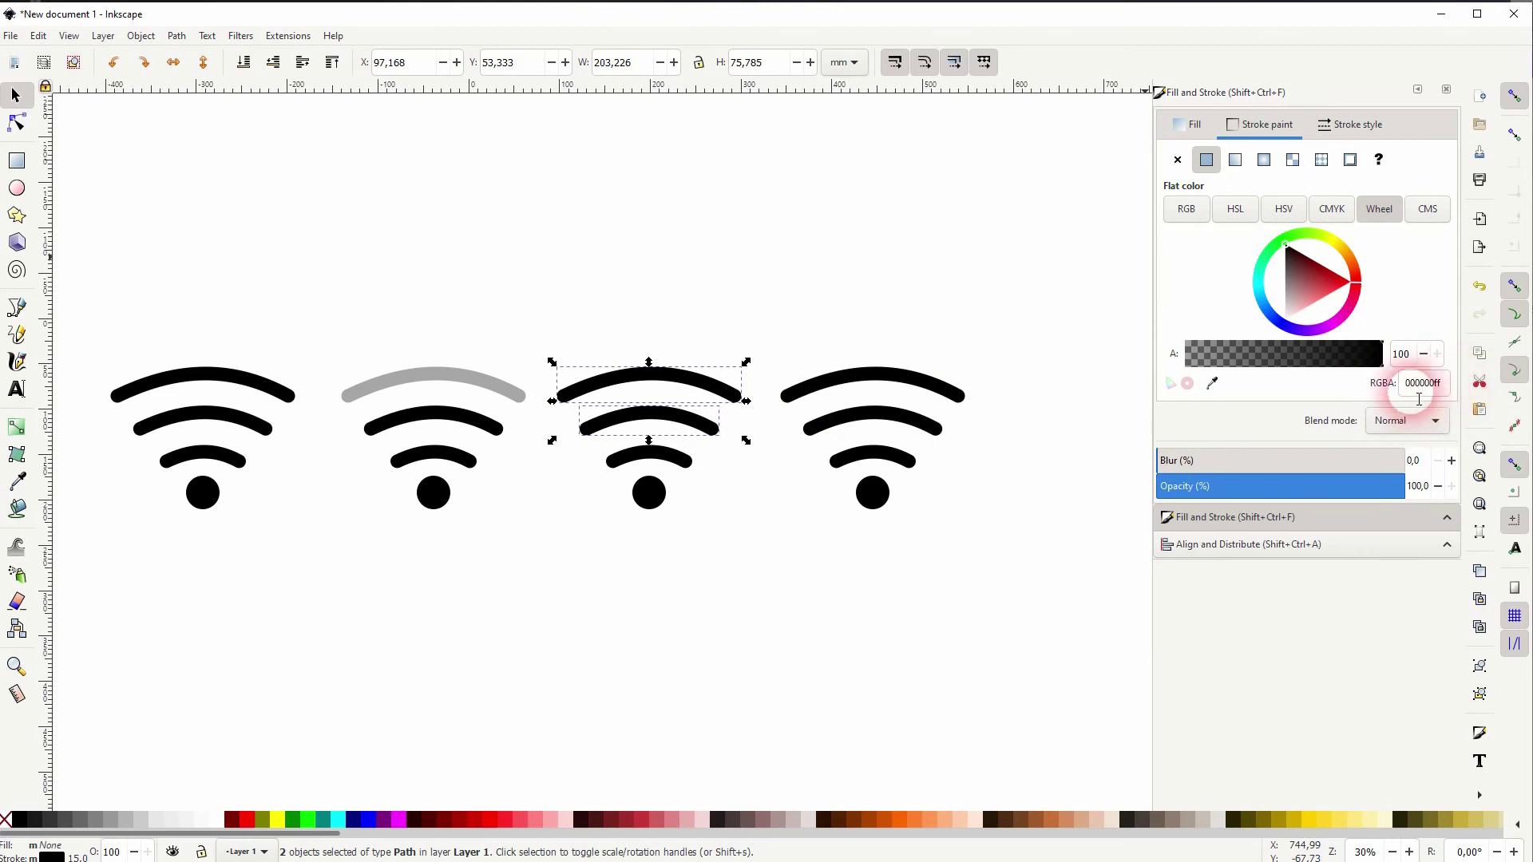
key(ctrl+v)
key(Return)
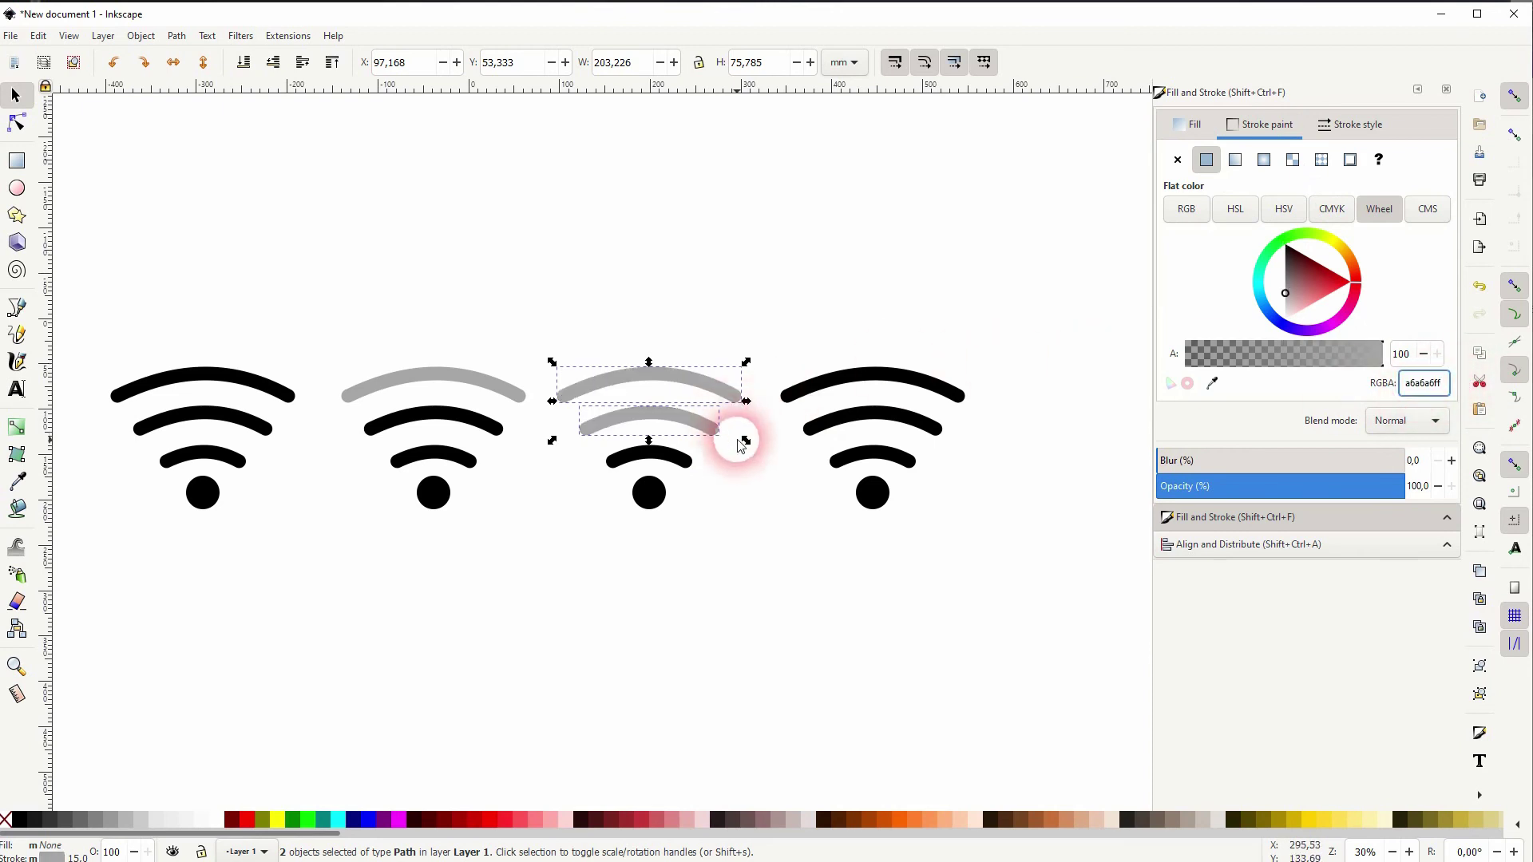
click(837, 385)
shift+click(906, 418)
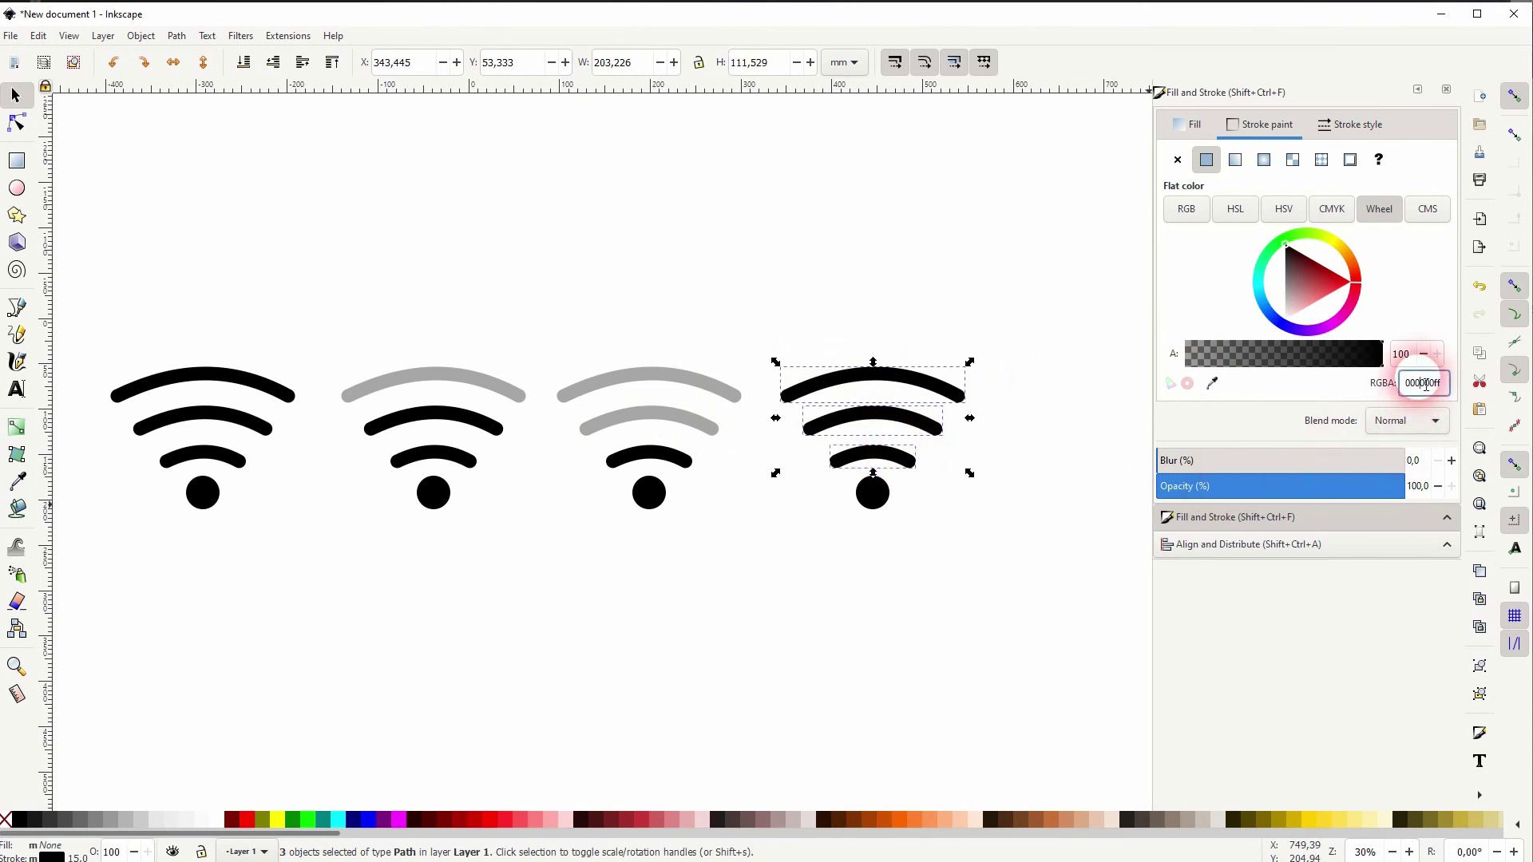
key(ctrl+v)
key(Return)
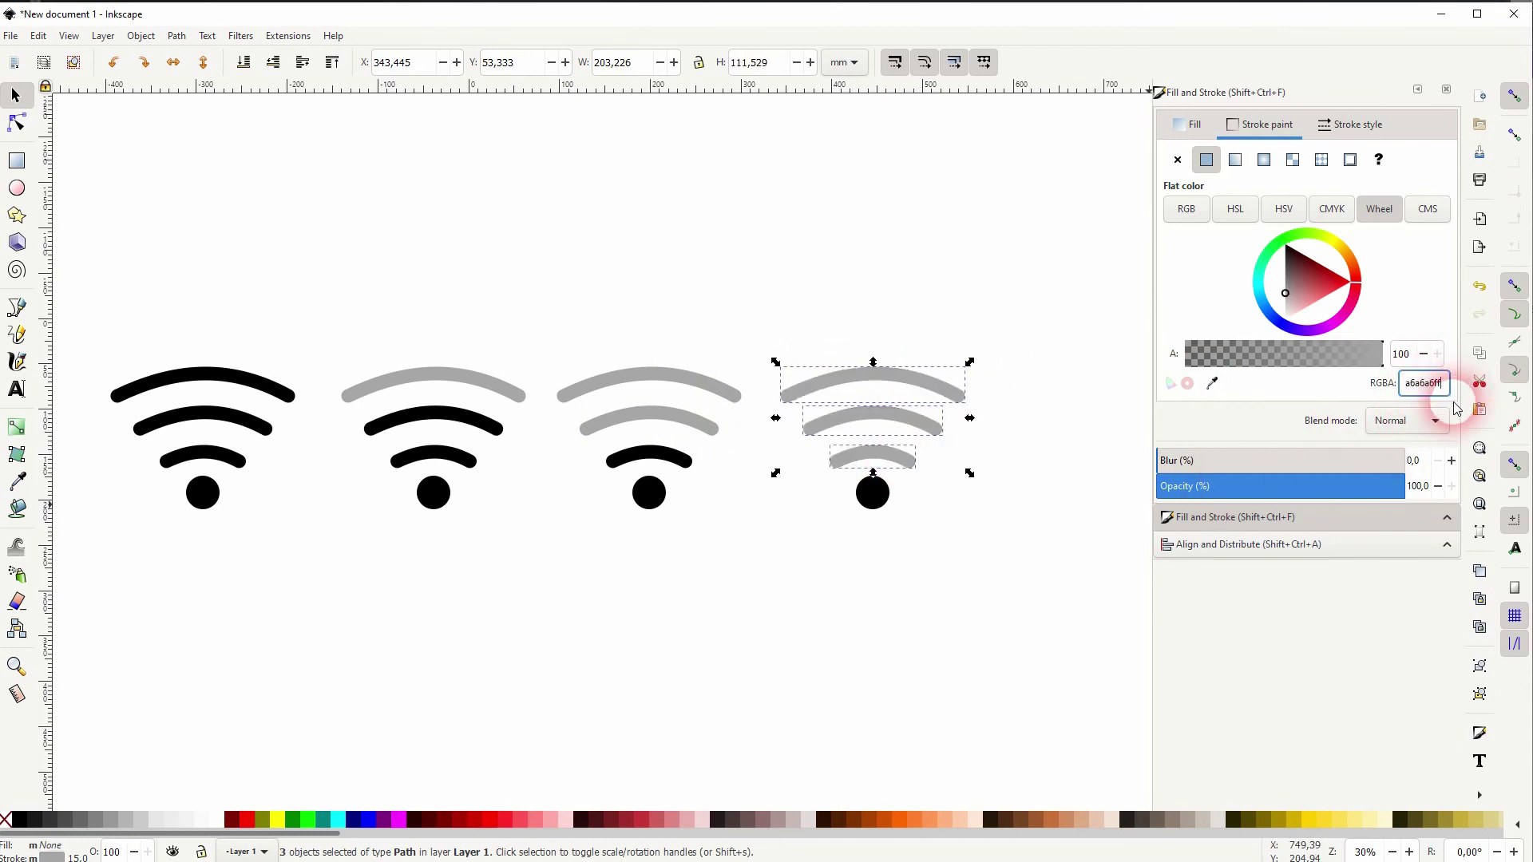
click(723, 654)
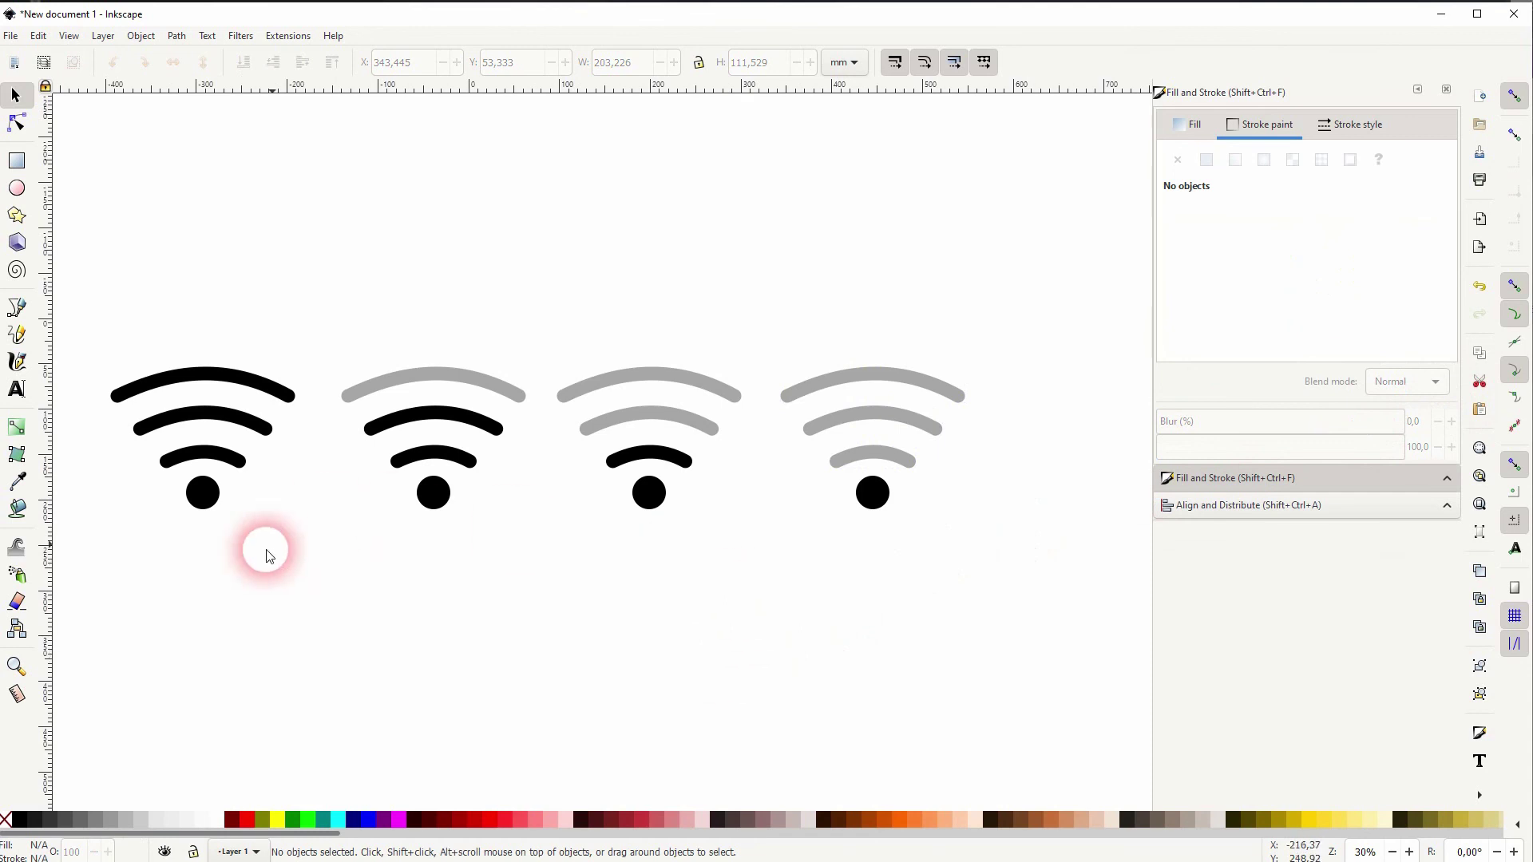